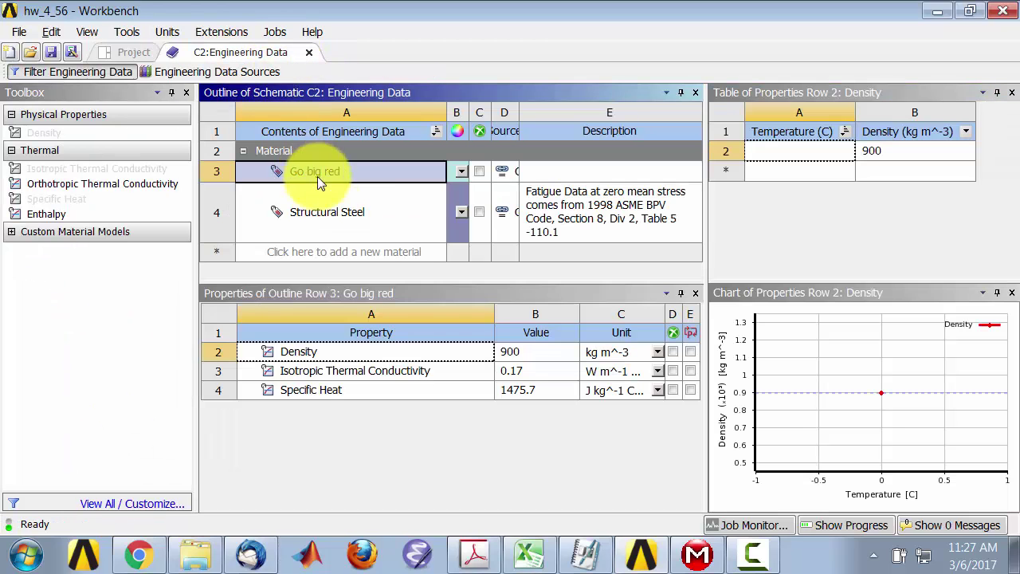
# - Check the Go big red material, then view the geometry properties of the Copy of 4-56 system, including its analysis type
pyautogui.click(343, 170)
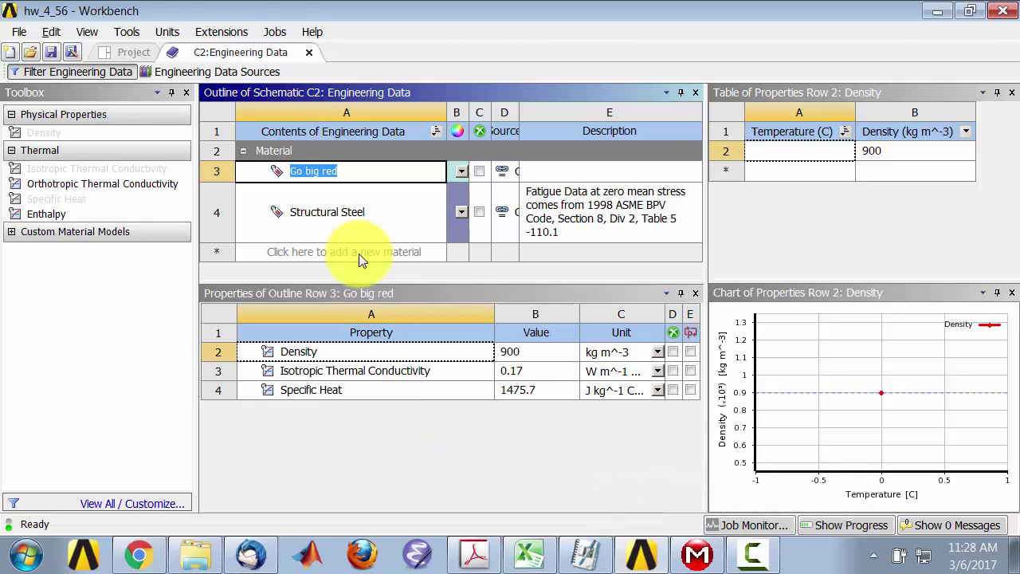
pyautogui.click(134, 52)
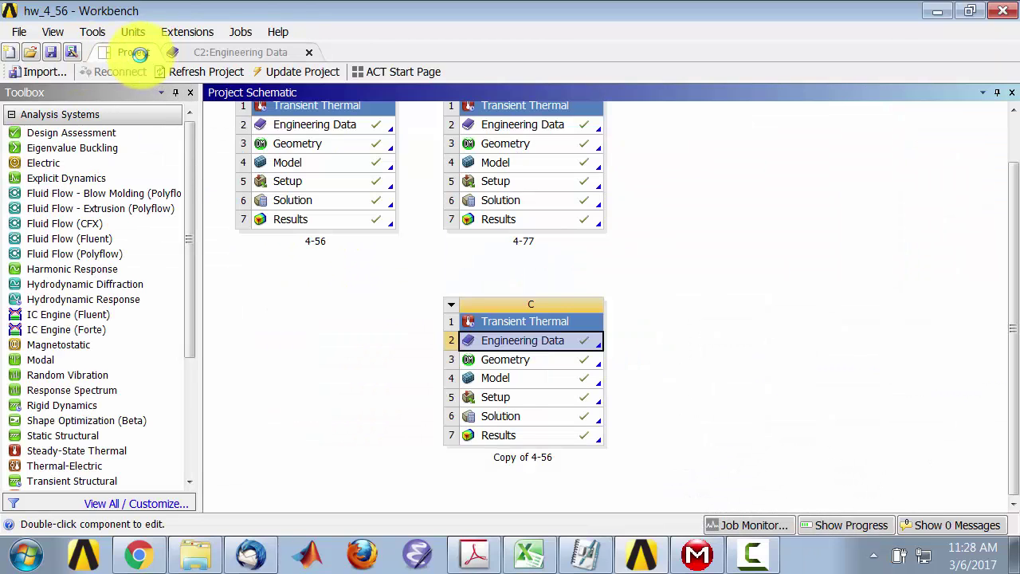
pyautogui.rightClick(507, 363)
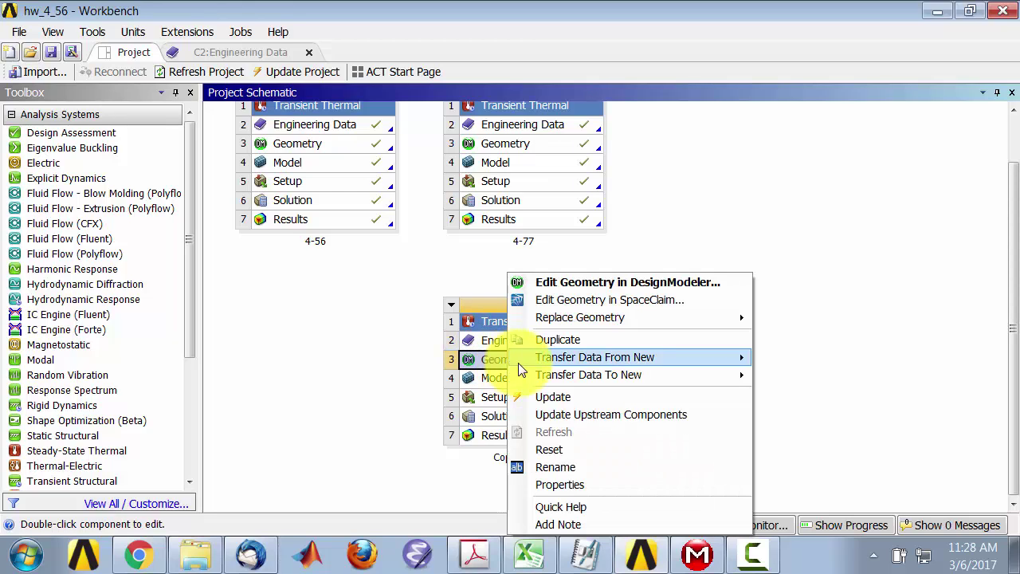
pyautogui.click(623, 484)
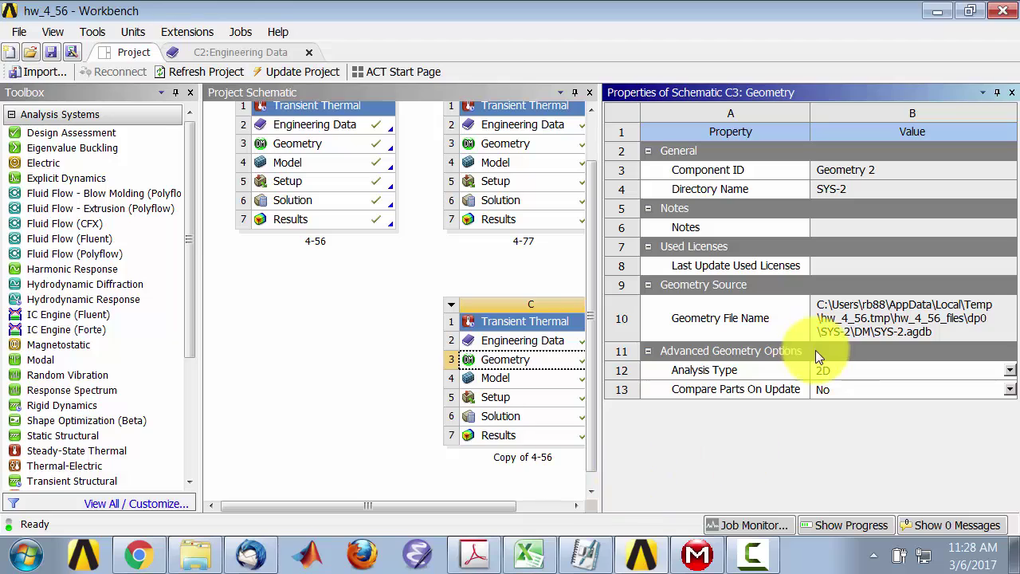
pyautogui.click(1013, 93)
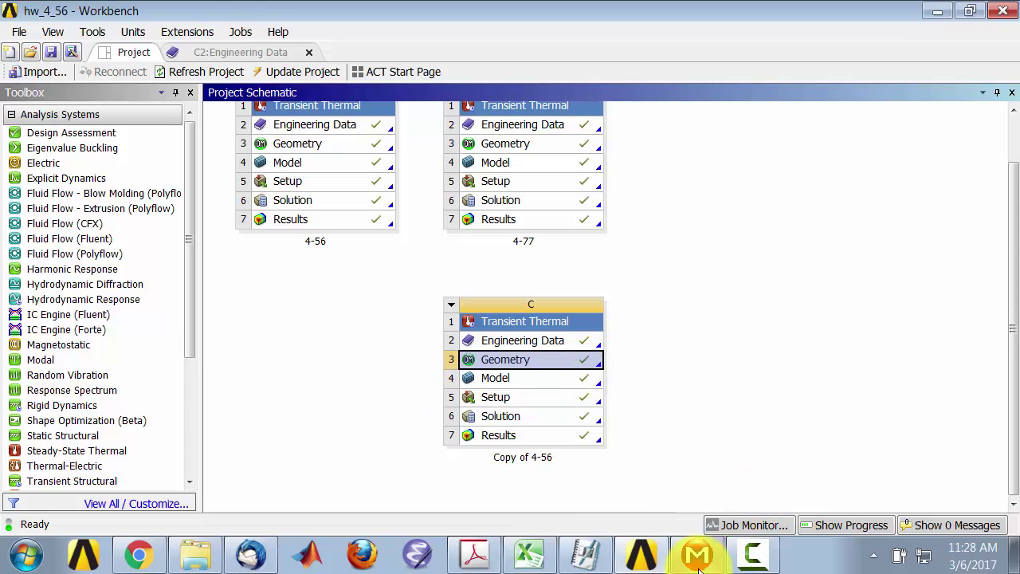
# - Switch to the Mechanical window of Copy of 4-56 and delete the Symmetry object from the model
pyautogui.moveTo(702, 562)
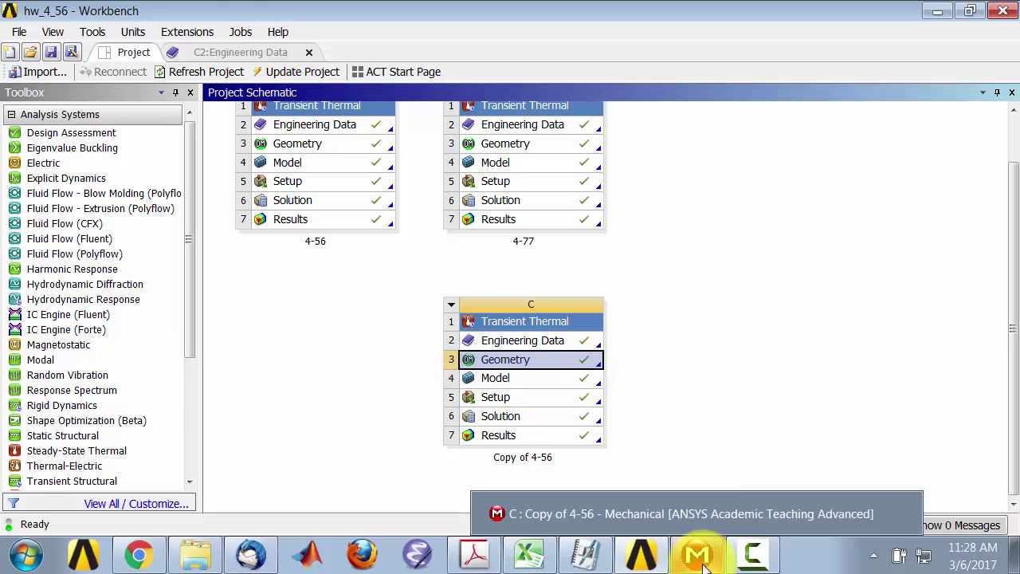
pyautogui.click(693, 506)
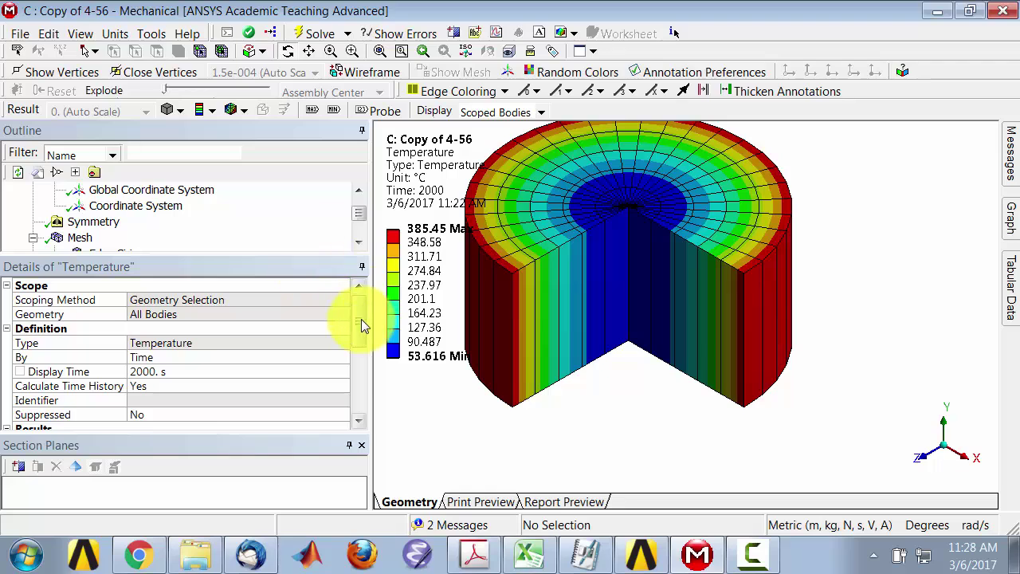
pyautogui.moveTo(359, 216)
pyautogui.mouseDown()
pyautogui.moveTo(362, 199)
pyautogui.moveTo(360, 212)
pyautogui.mouseUp()
pyautogui.scroll(1, 91, 210)
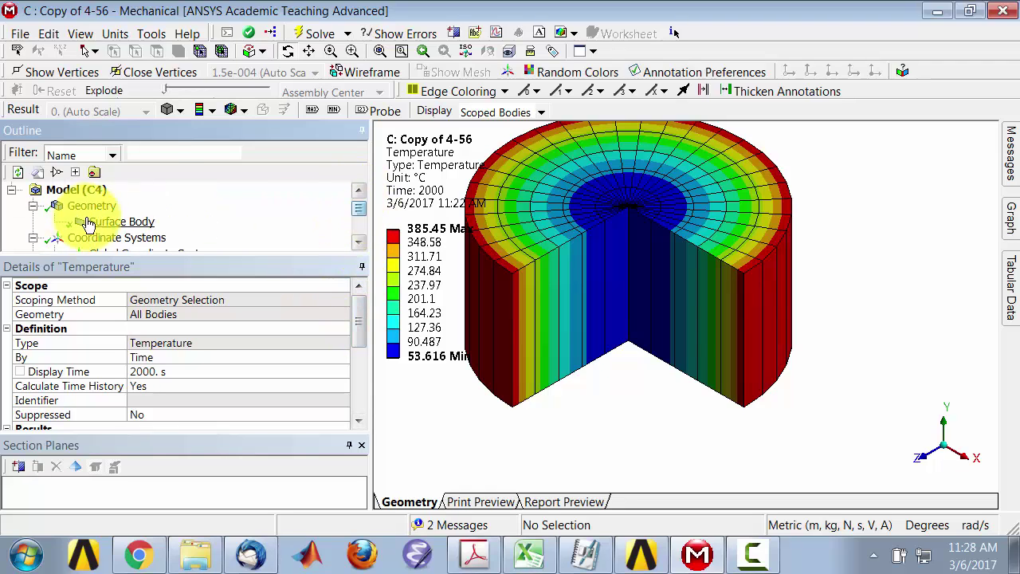
pyautogui.click(358, 243)
pyautogui.doubleClick(358, 243)
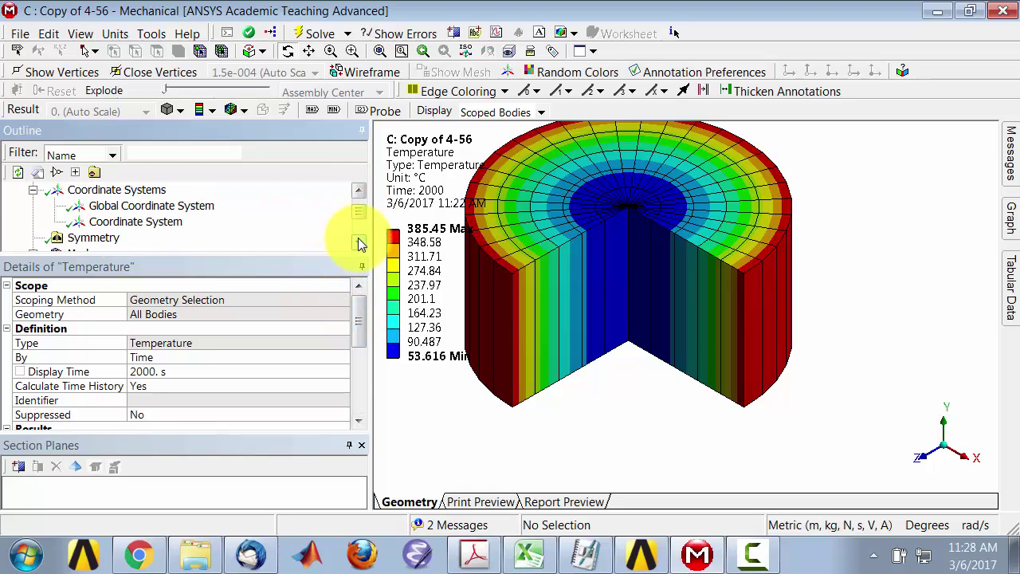
pyautogui.click(97, 241)
pyautogui.rightClick(102, 243)
pyautogui.click(170, 274)
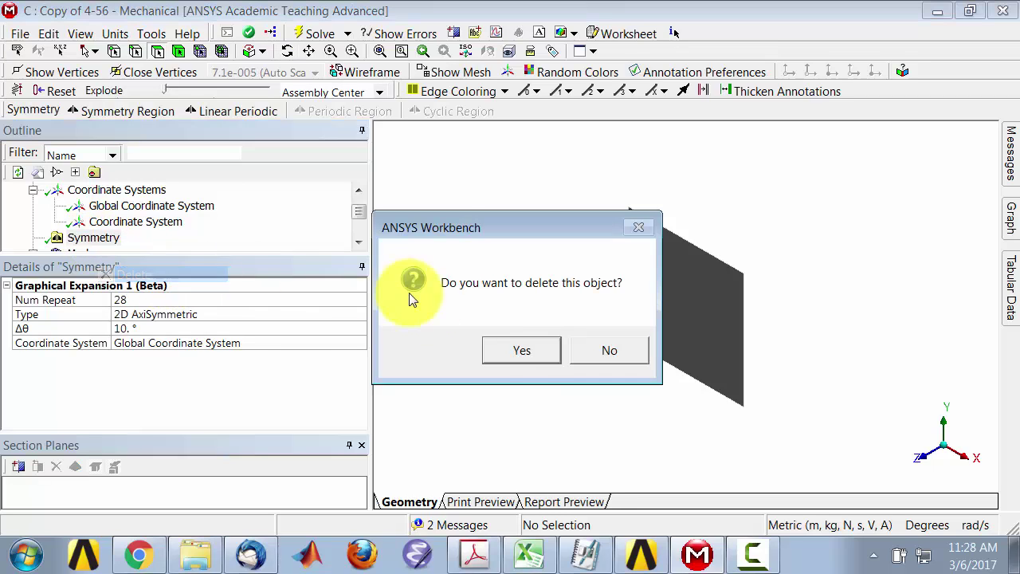
pyautogui.click(539, 357)
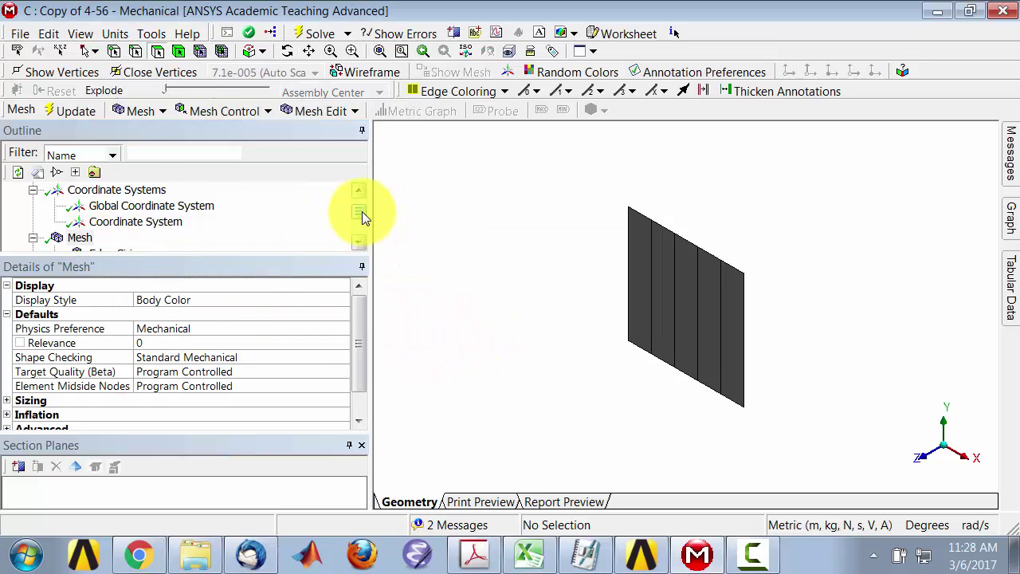
# - Display the Geometry object and its details, viewed face-on along the Z axis
pyautogui.moveTo(362, 214); pyautogui.dragTo(365, 189)
pyautogui.click(94, 223)
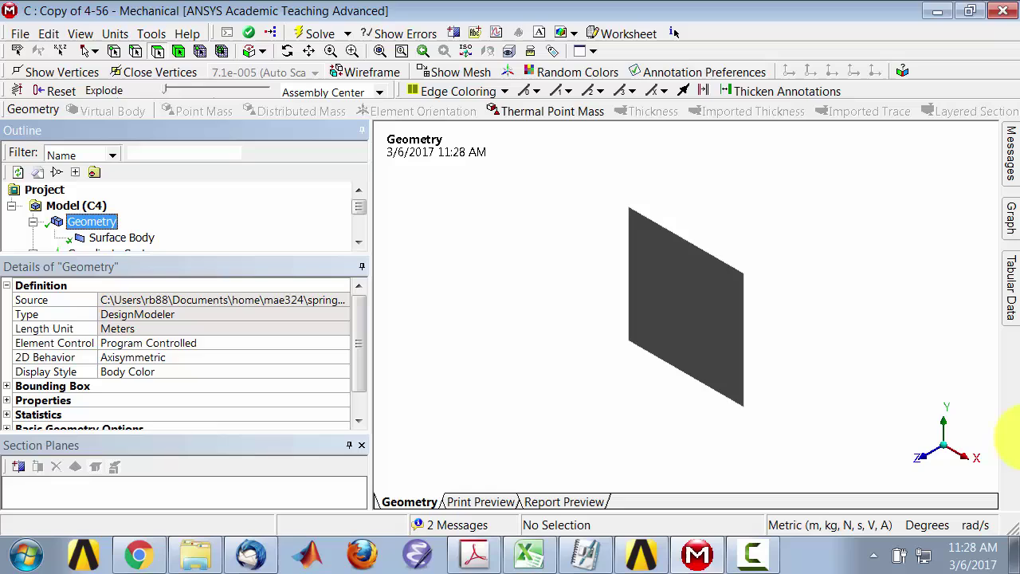
pyautogui.click(920, 459)
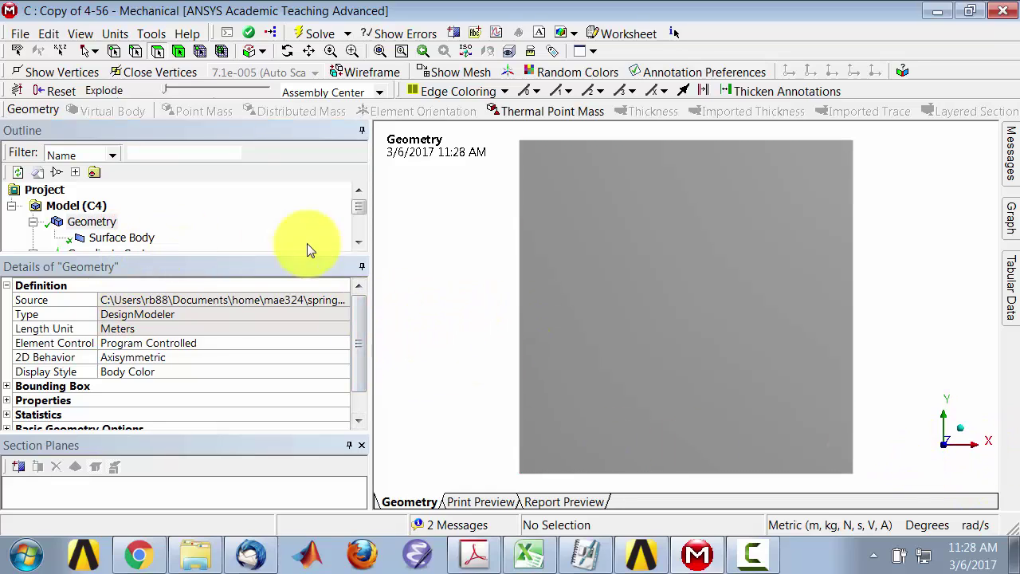
# - Show the Global Coordinate System to examine its origin and axes relative to the surface body
pyautogui.click(364, 244)
pyautogui.click(364, 244)
pyautogui.click(364, 242)
pyautogui.click(364, 242)
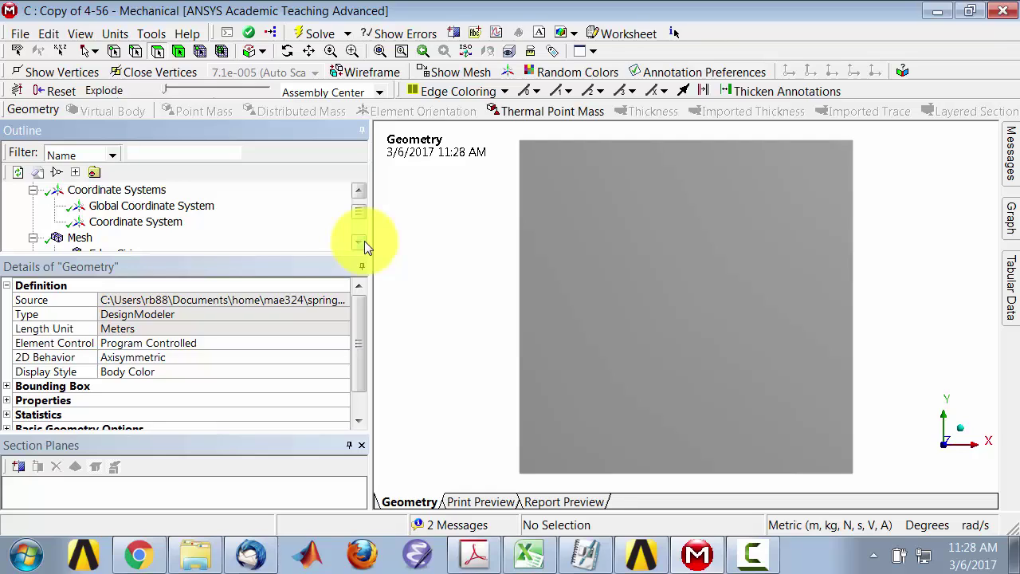
pyautogui.click(160, 208)
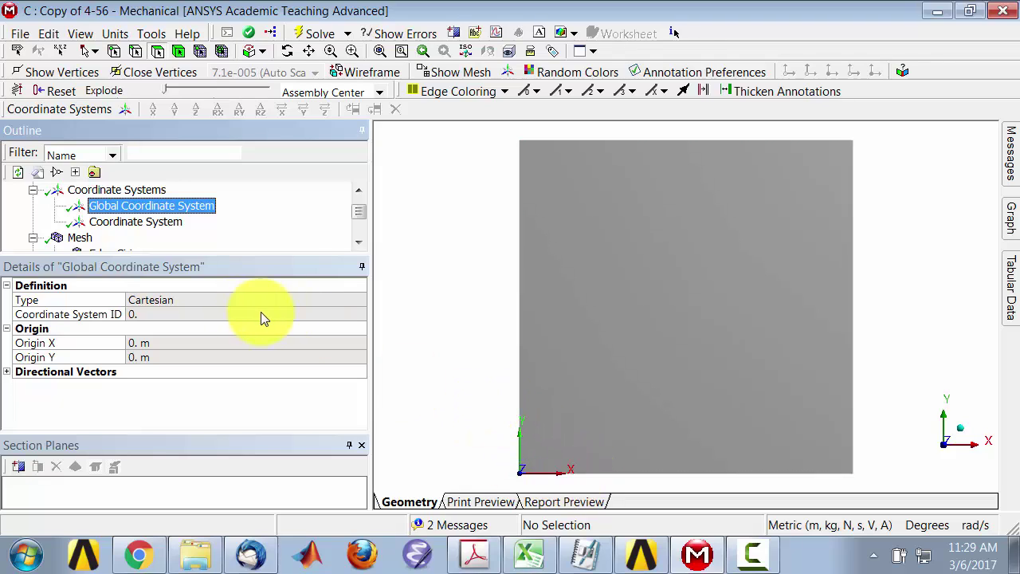
# - Review the geometry's 2D Behavior setting and consult the governing equation in the Acrobat lecture PDF, then return to Mechanical
pyautogui.scroll(2, 358, 195)
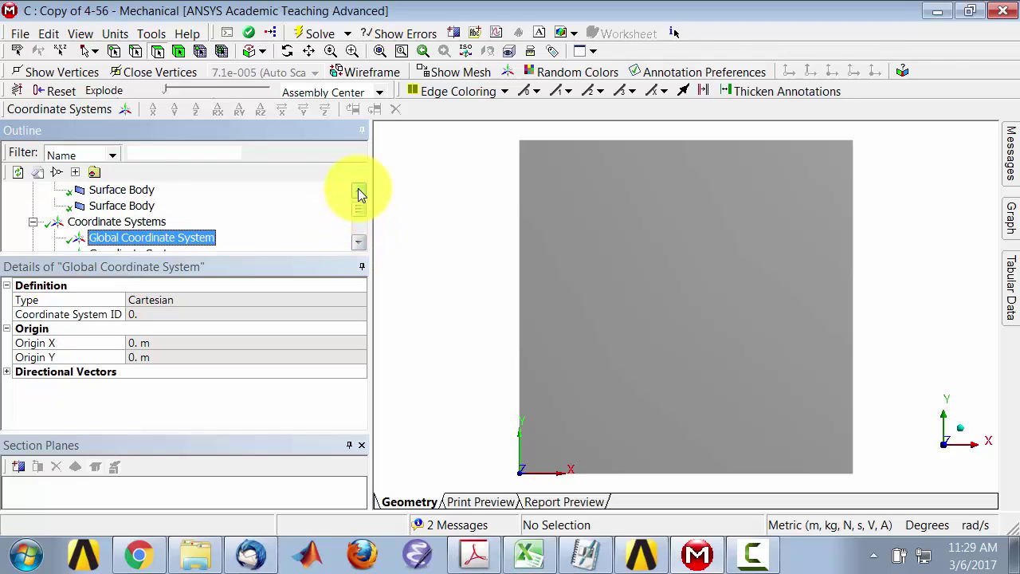
pyautogui.click(98, 193)
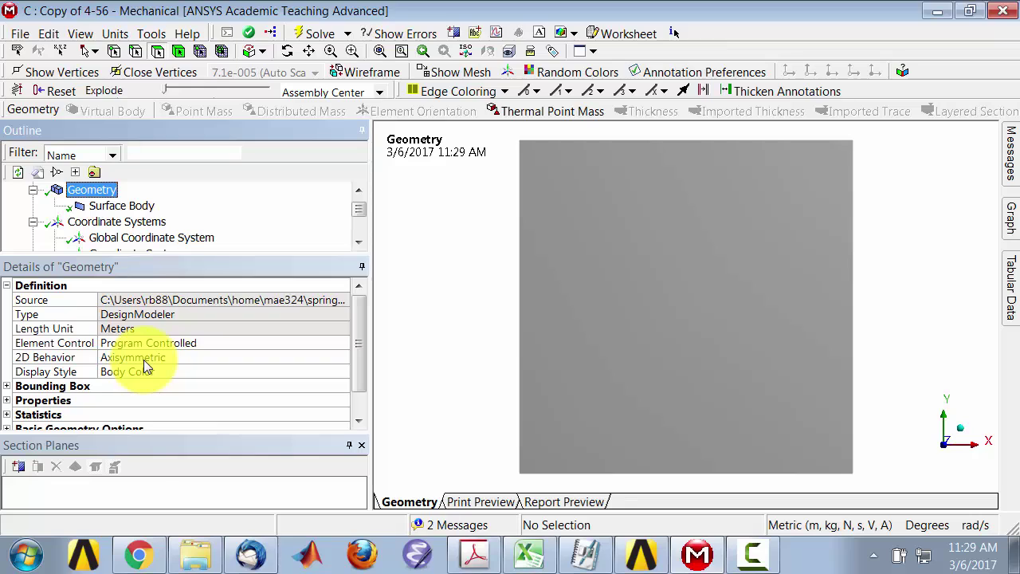
pyautogui.click(477, 555)
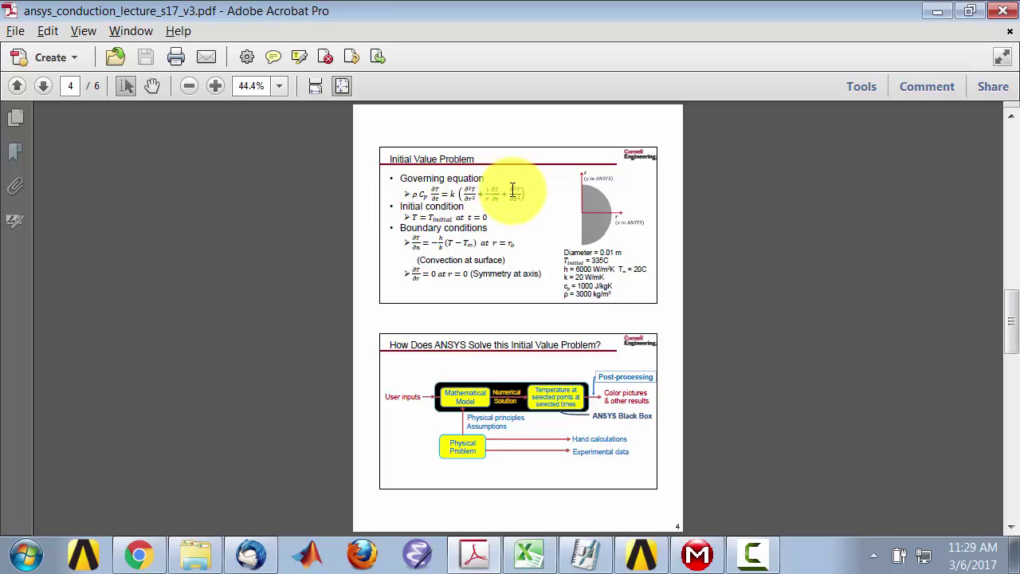
pyautogui.hotkey('alt', 'Tab')
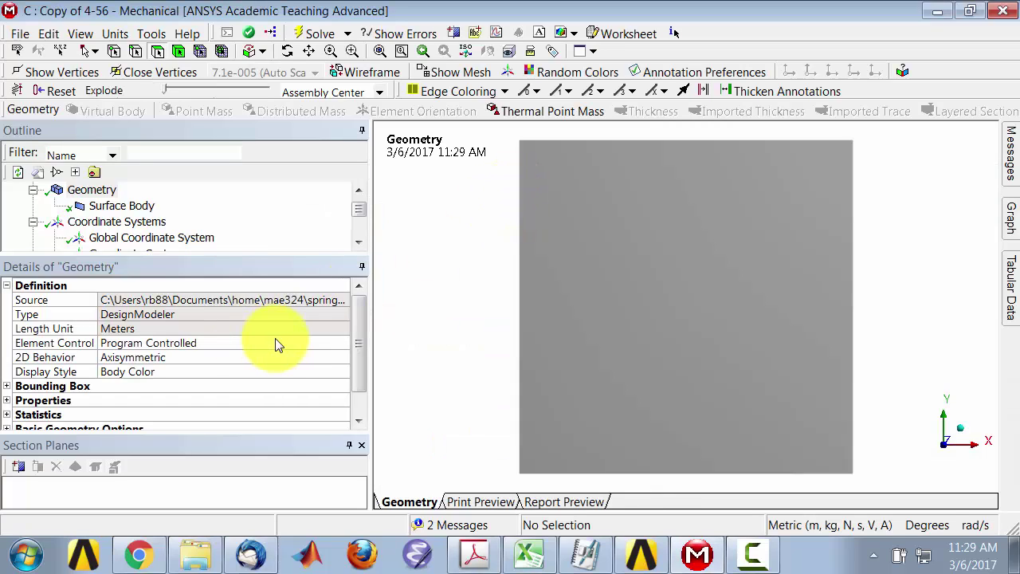
# - Check the Surface Body's material assignment and display the model's mesh
pyautogui.click(129, 206)
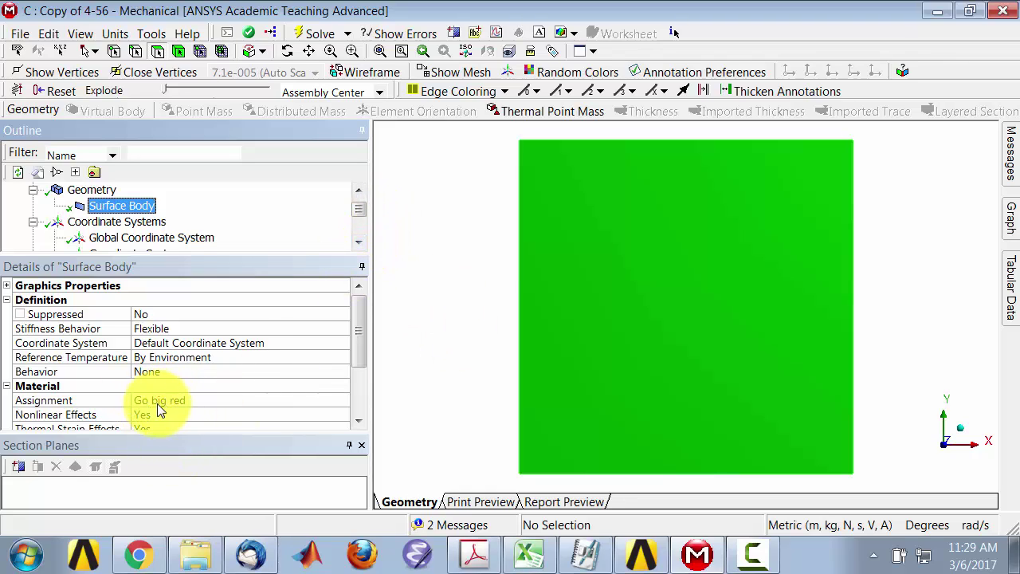
pyautogui.click(360, 243)
pyautogui.click(359, 243)
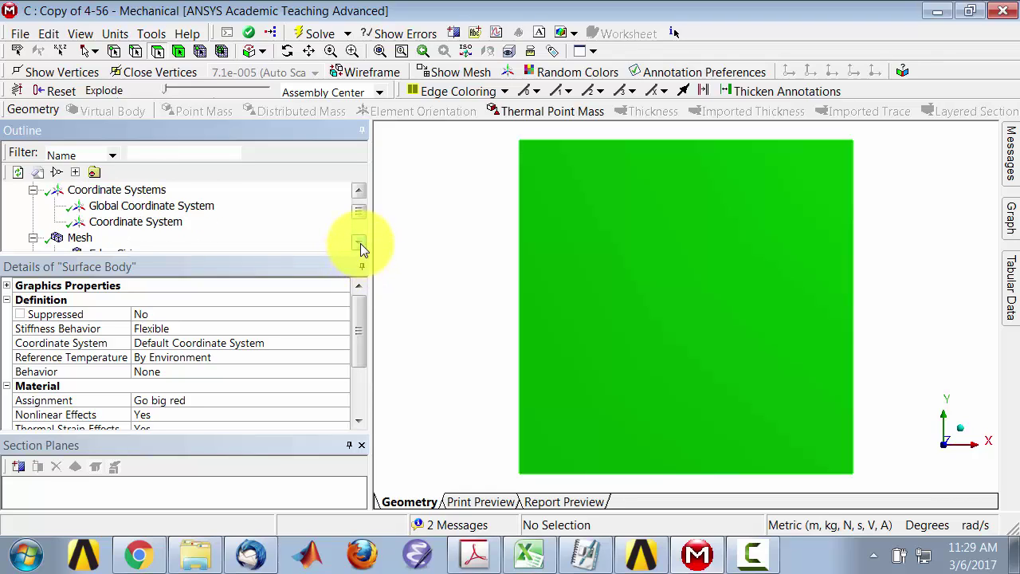
pyautogui.click(360, 243)
pyautogui.click(360, 243)
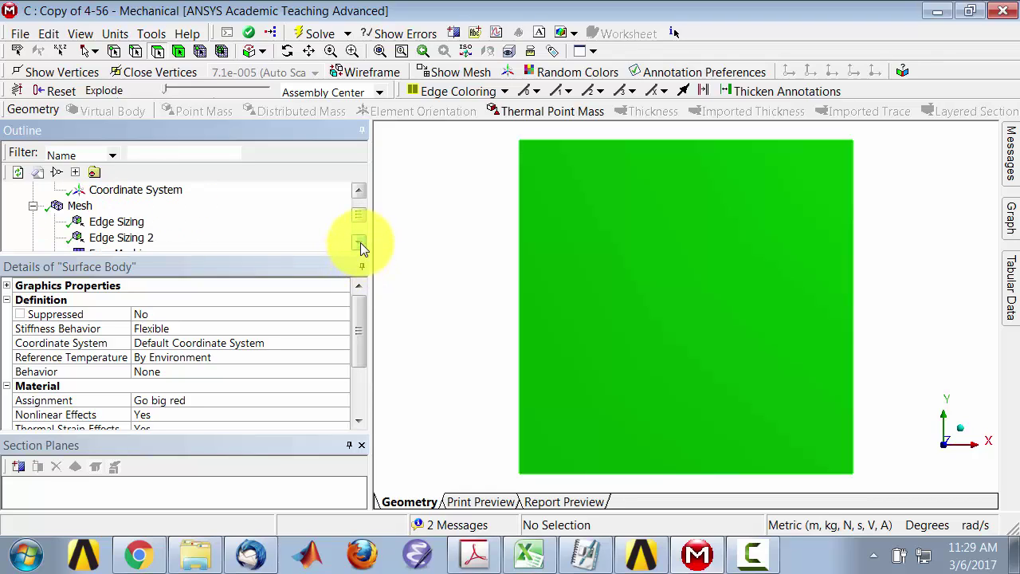
pyautogui.click(79, 208)
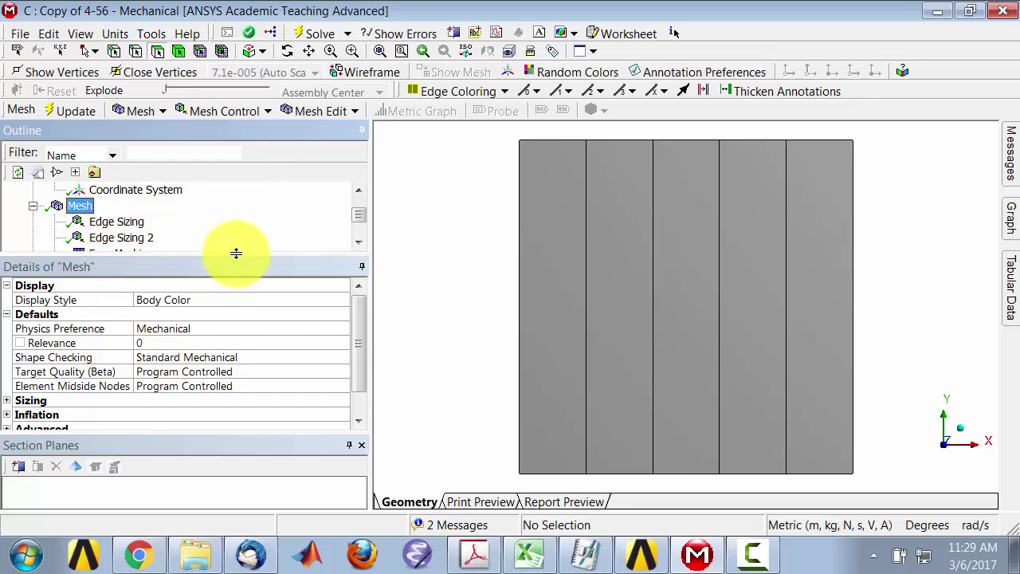
# - Enlarge the model tree and inspect the Edge Sizing control's edges and divisions against the mesh
pyautogui.moveTo(236, 254); pyautogui.dragTo(237, 276)
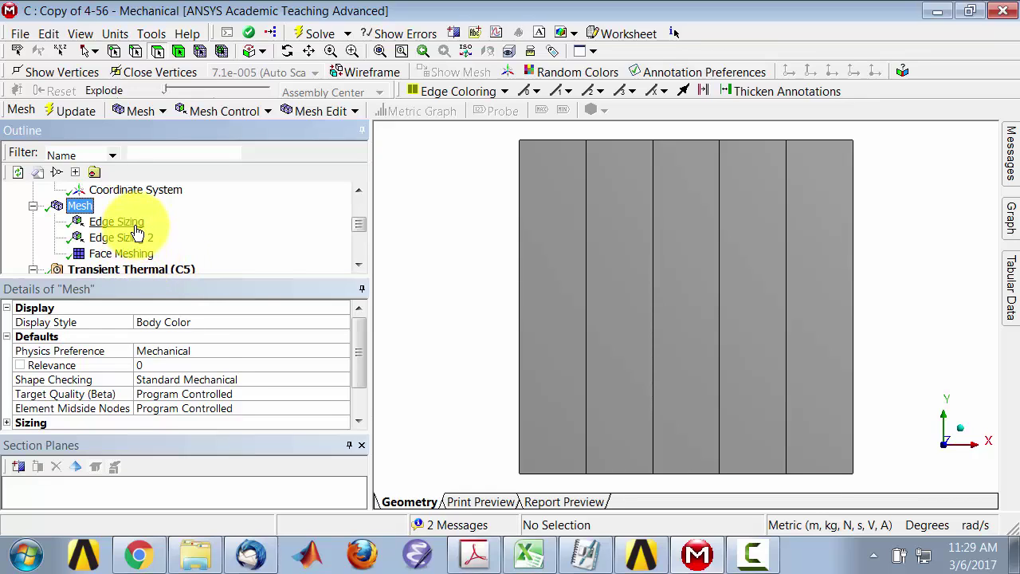
pyautogui.click(136, 225)
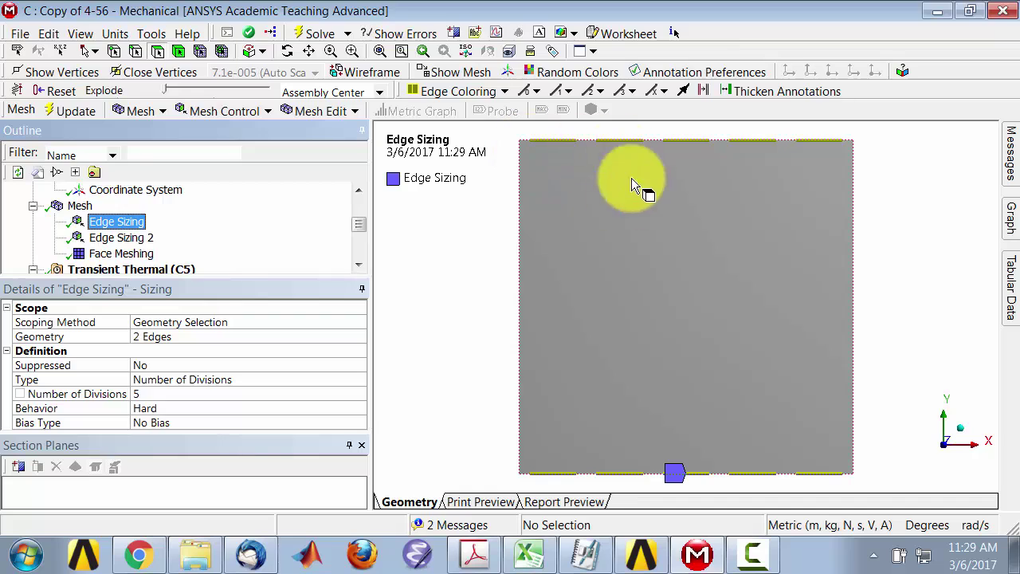
pyautogui.click(83, 208)
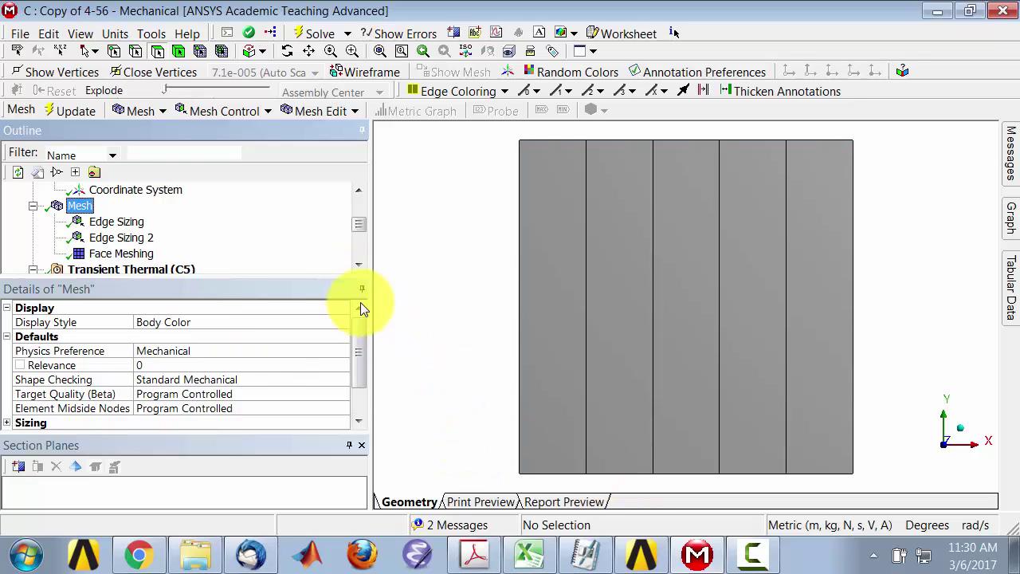
pyautogui.scroll(4, 360, 191)
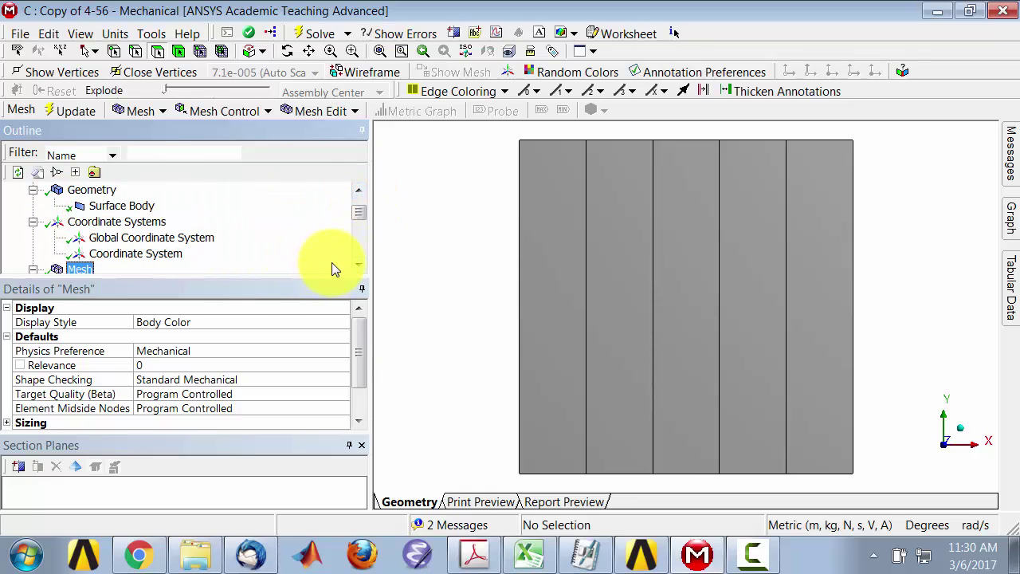
# - Switch to Chrome and open edx.org in a new tab
pyautogui.hotkey('alt', 'Tab')
pyautogui.hotkey('alt', 'Tab')
pyautogui.hotkey('alt', 'Tab')
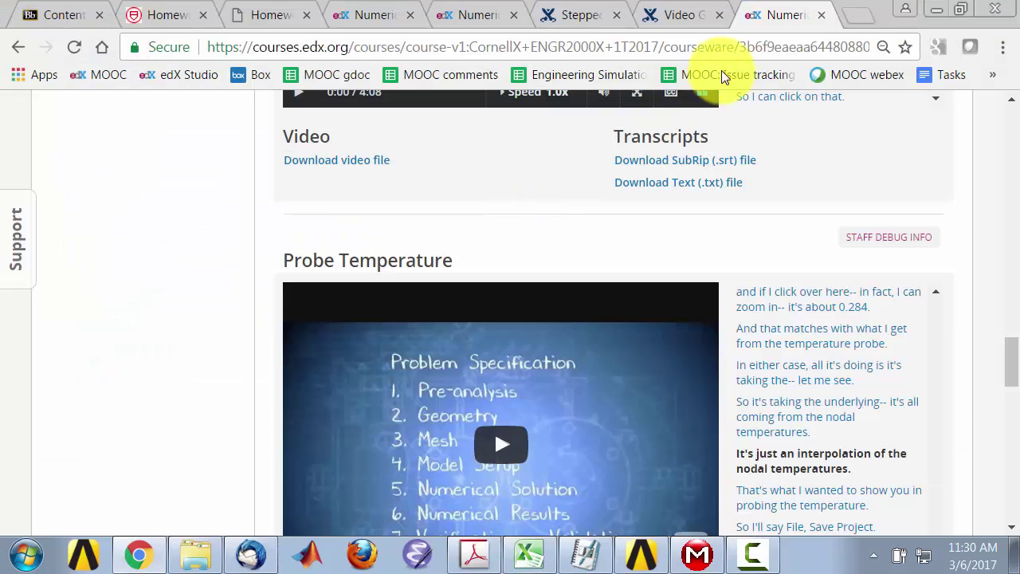
pyautogui.click(843, 12)
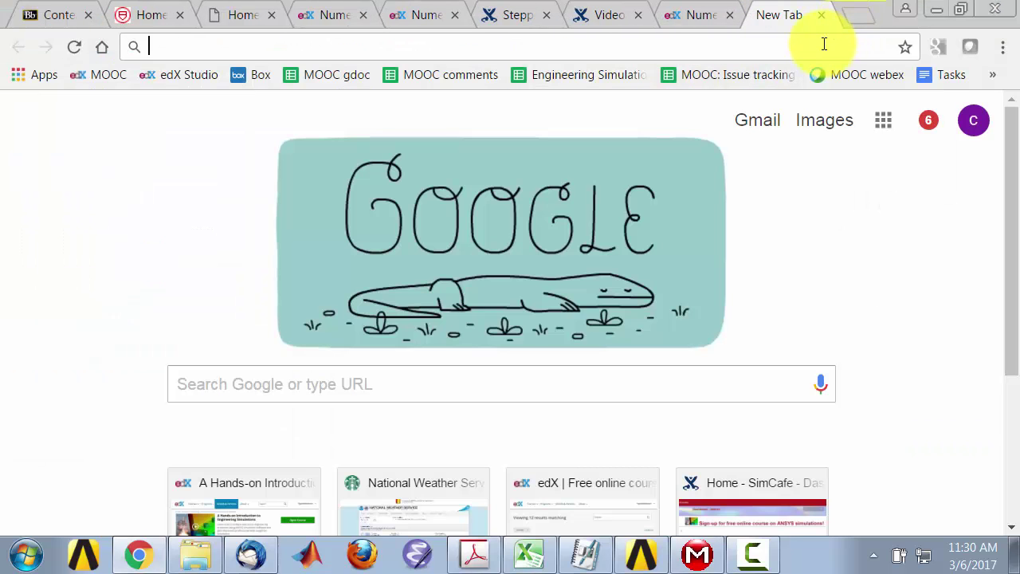
pyautogui.write('edx.or')
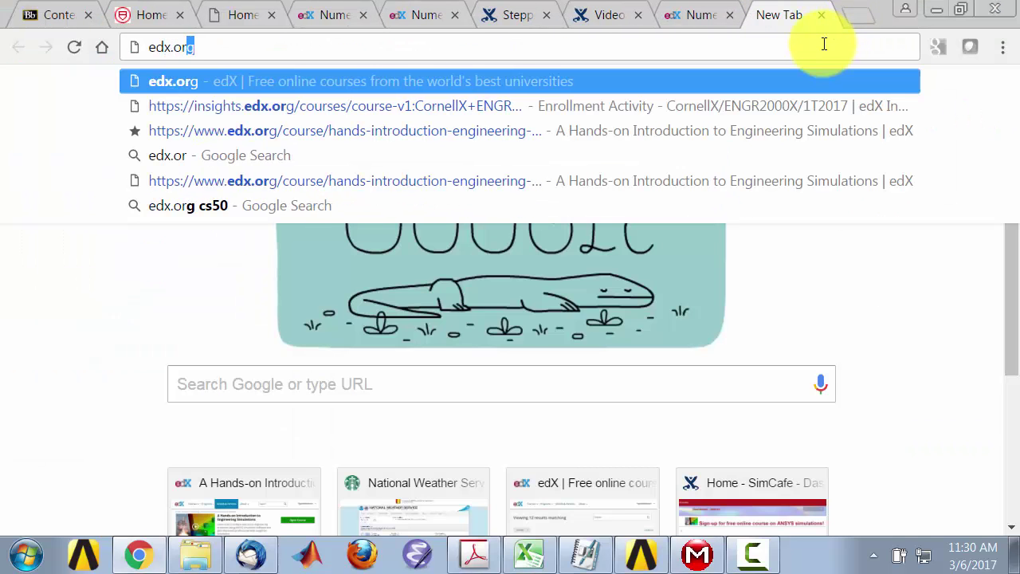
pyautogui.press('Return')
# - Search the edX courses for "ansys" and open the course A Hands-on Introduction to Engineering Simulations
pyautogui.click(736, 123)
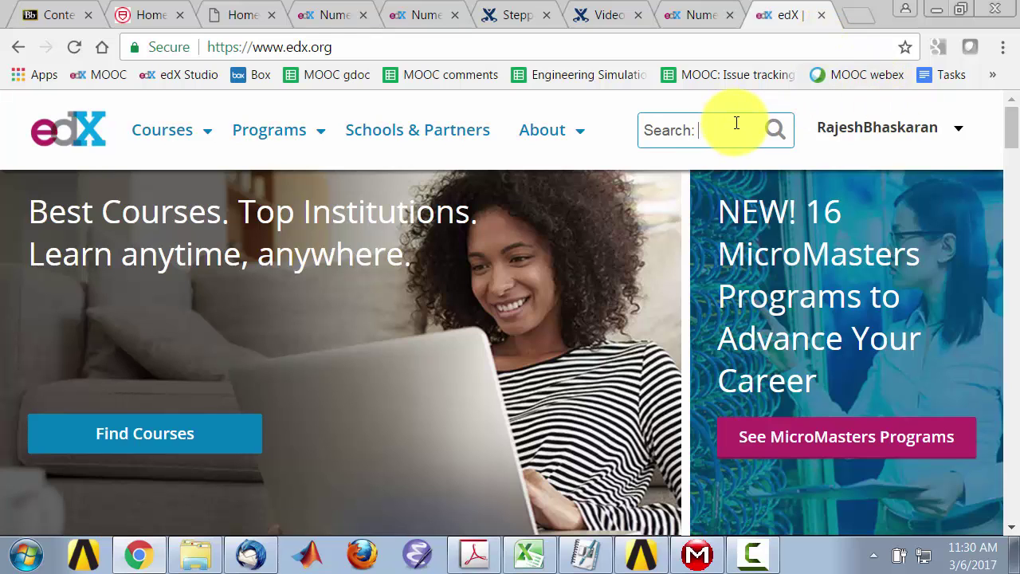
pyautogui.write('amnsys')
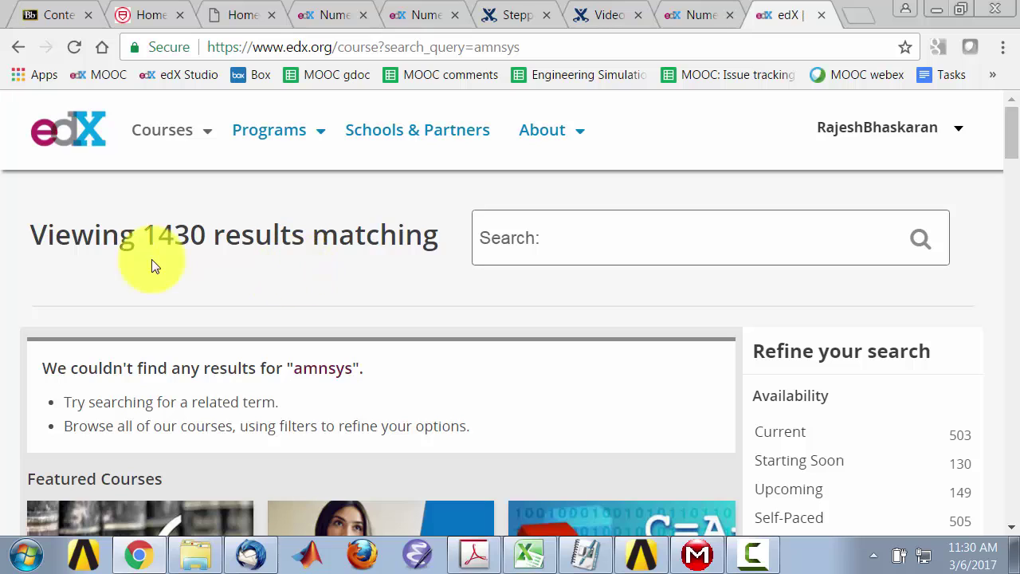
pyautogui.click(609, 242)
pyautogui.write('ansys')
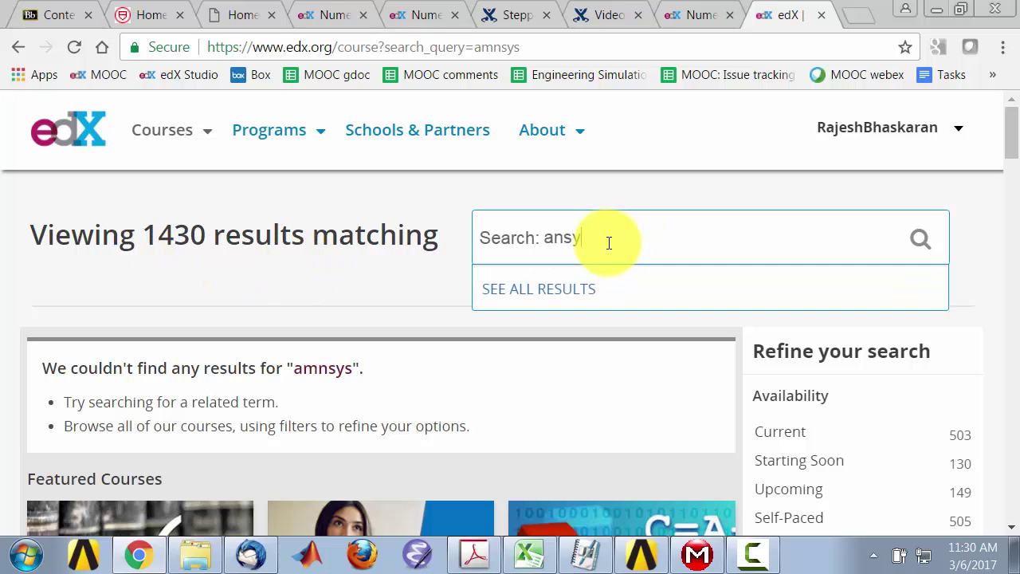
pyautogui.press('Return')
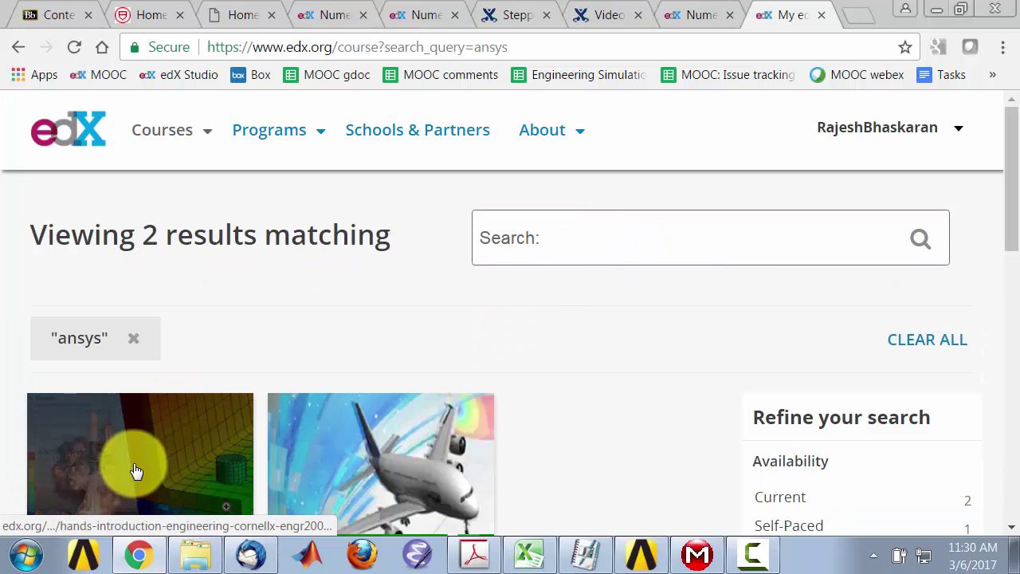
pyautogui.scroll(-2, 137, 410)
pyautogui.click(137, 406)
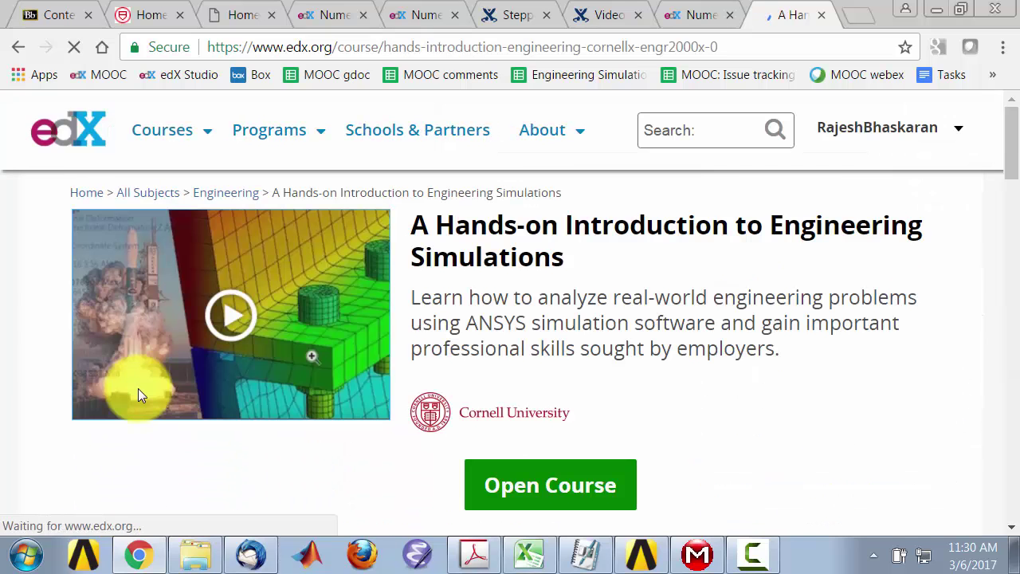
# - Open the course's content and view section 1.4 2D Conduction in Module 1
pyautogui.scroll(-1, 170, 389)
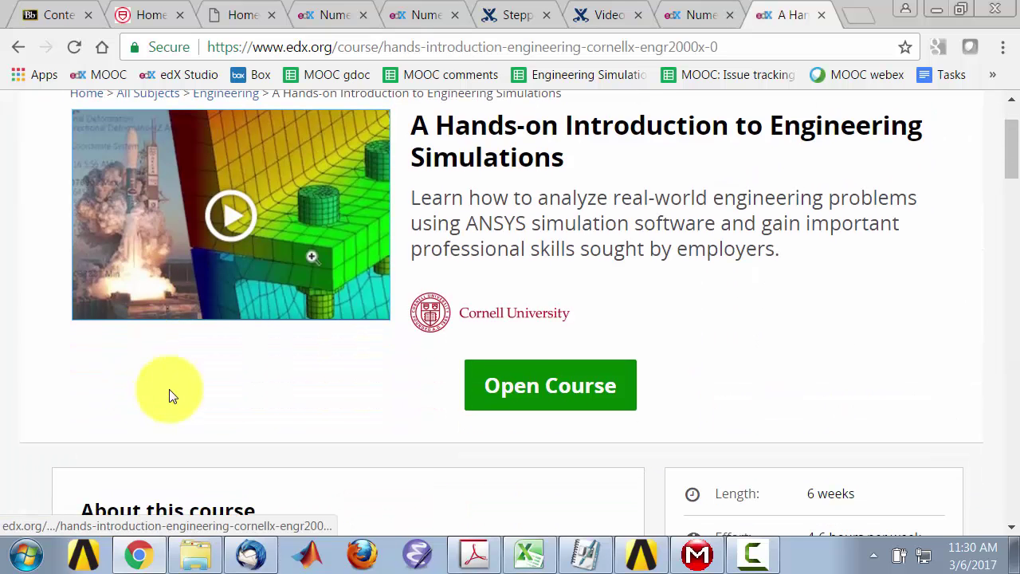
pyautogui.click(564, 404)
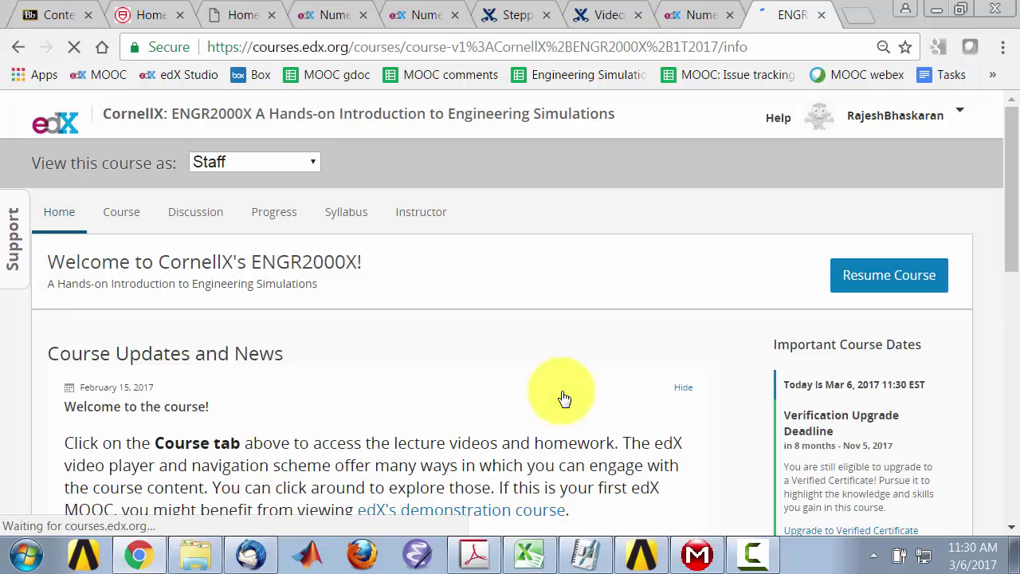
pyautogui.click(121, 216)
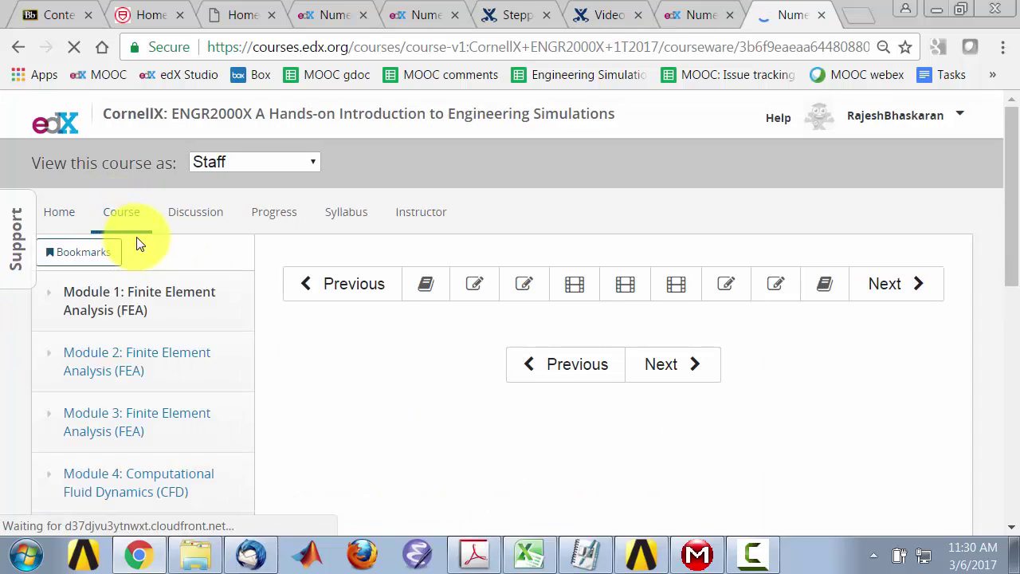
pyautogui.scroll(-1, 92, 443)
pyautogui.scroll(-1, 91, 442)
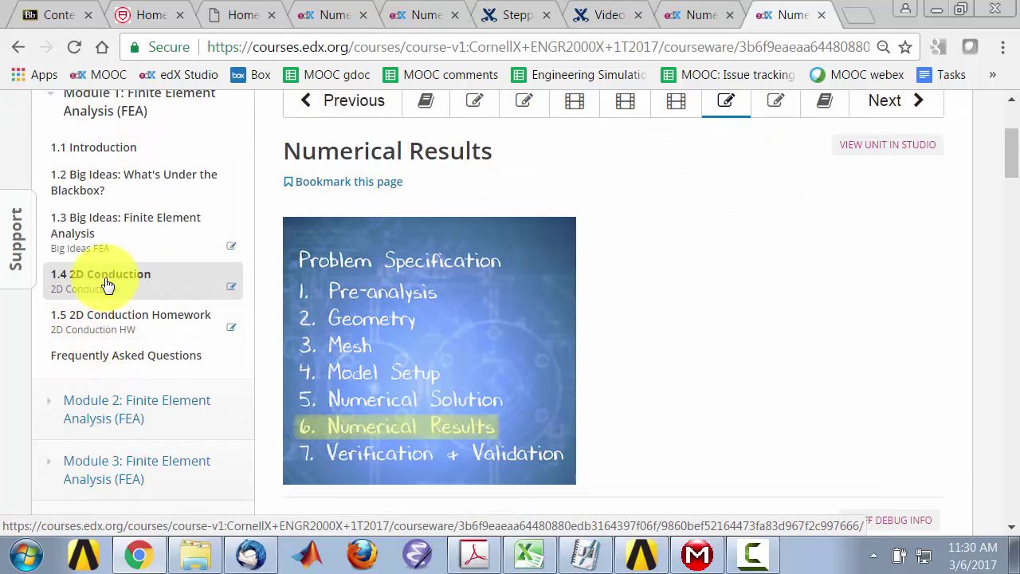
pyautogui.scroll(3, 106, 284)
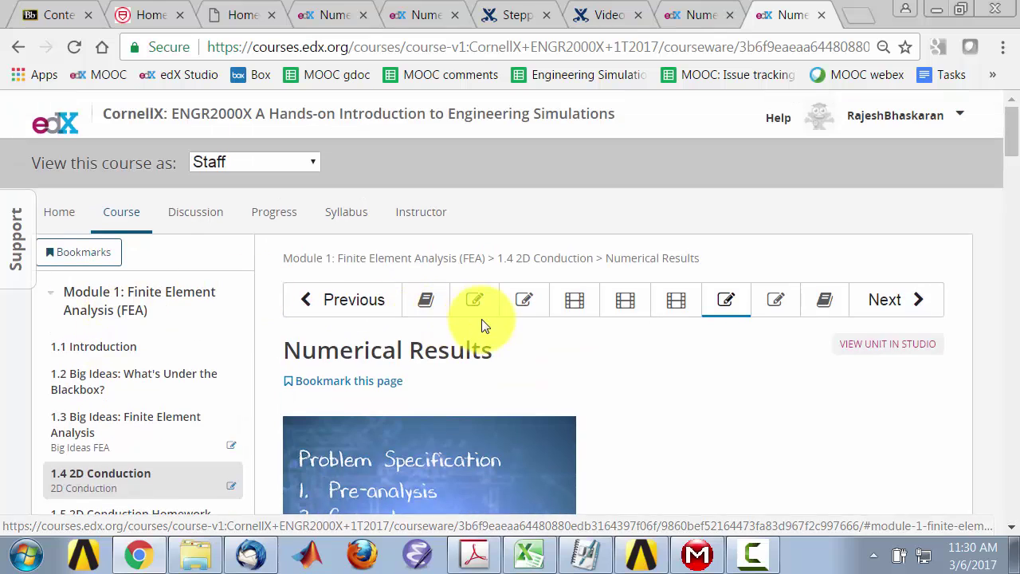
# - Look through the Geometry unit of 1.4 2D Conduction and open the Mesh unit's Create Mesh video
pyautogui.click(531, 309)
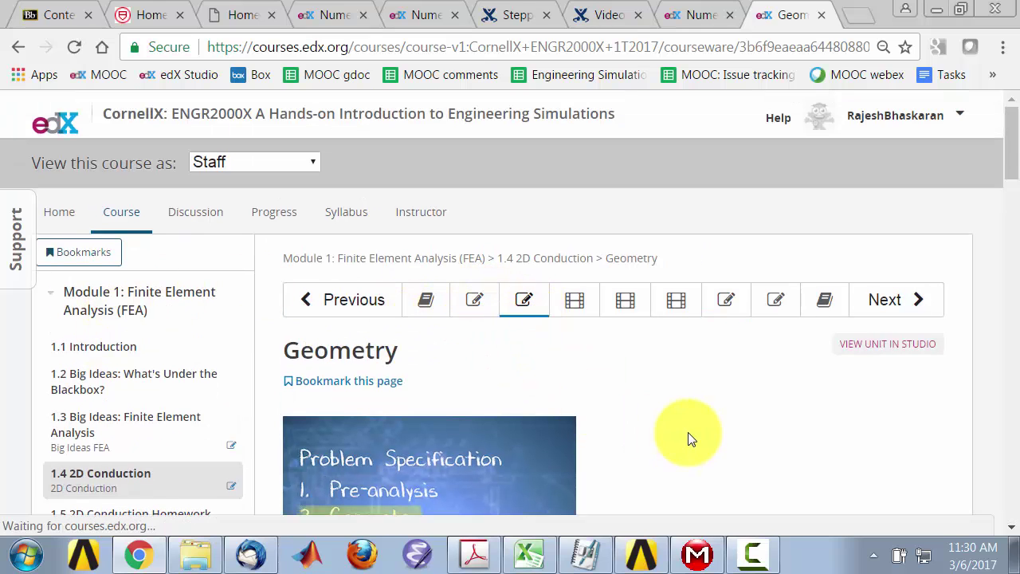
pyautogui.scroll(-5, 691, 434)
pyautogui.scroll(5, 692, 418)
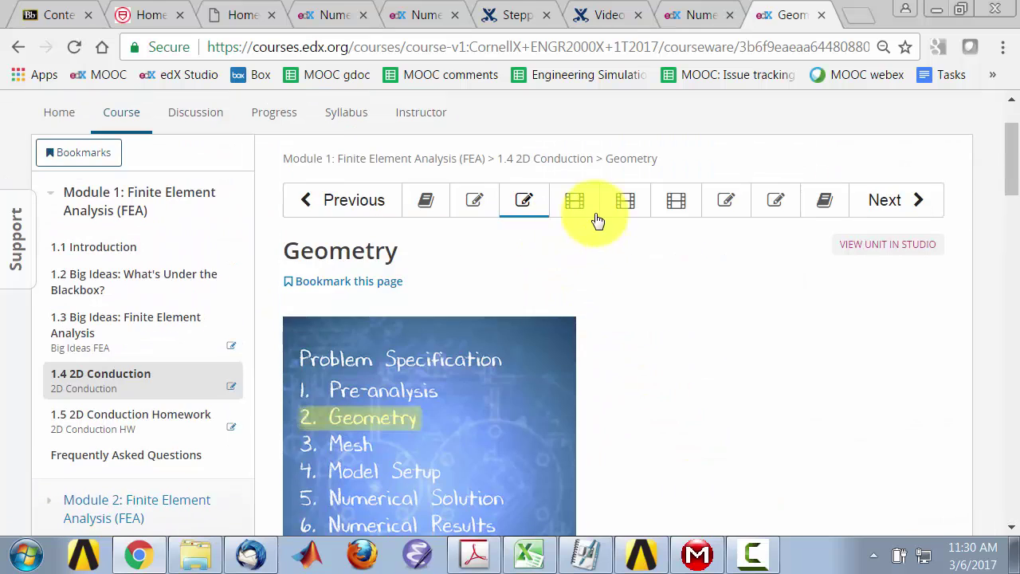
pyautogui.click(578, 203)
pyautogui.scroll(-6, 670, 367)
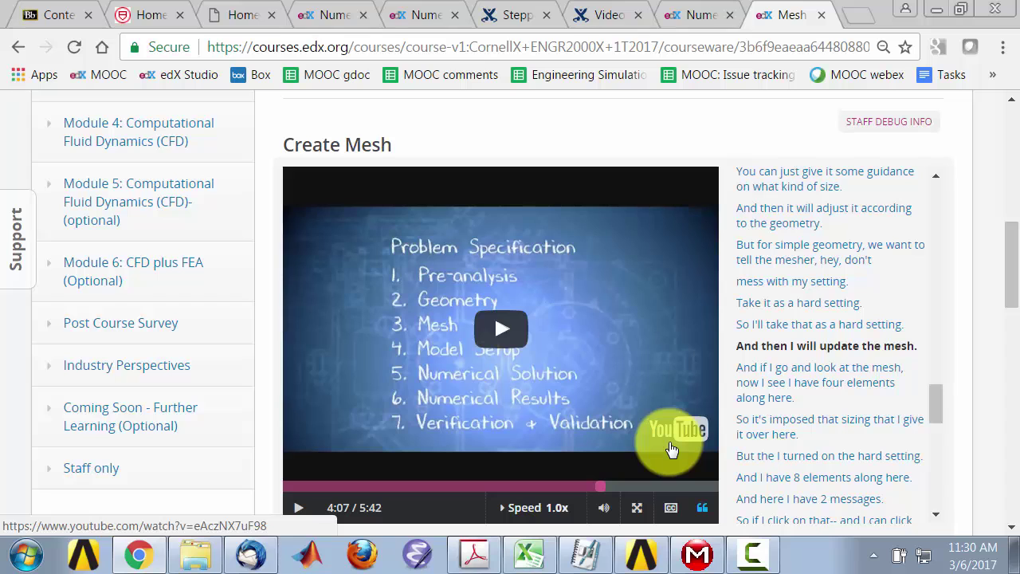
# - Switch to ANSYS Mechanical and inspect the Convection load's edge, film coefficient and ambient temperature
pyautogui.hotkey('alt', 'Tab')
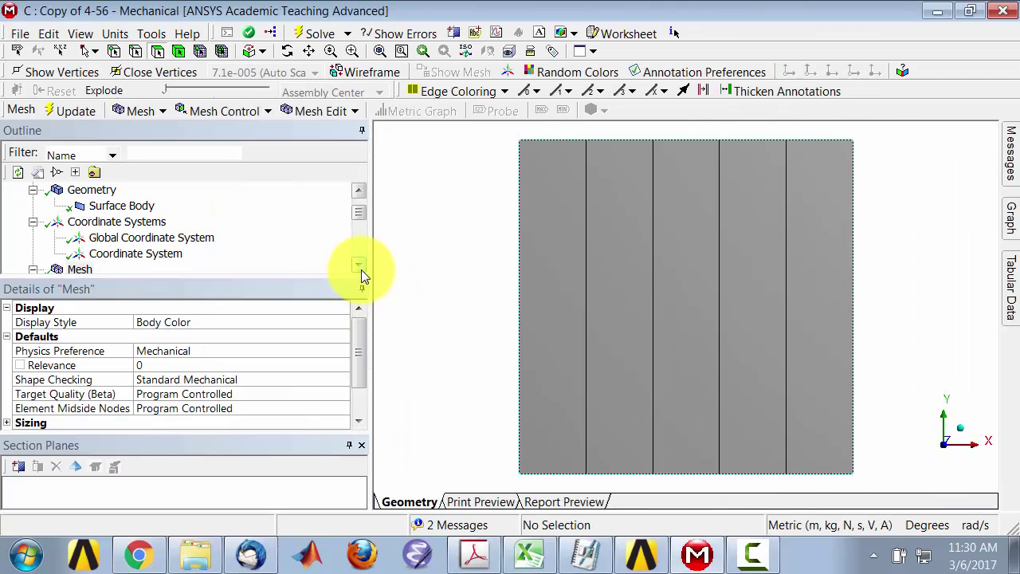
pyautogui.moveTo(360, 268); pyautogui.dragTo(360, 267)
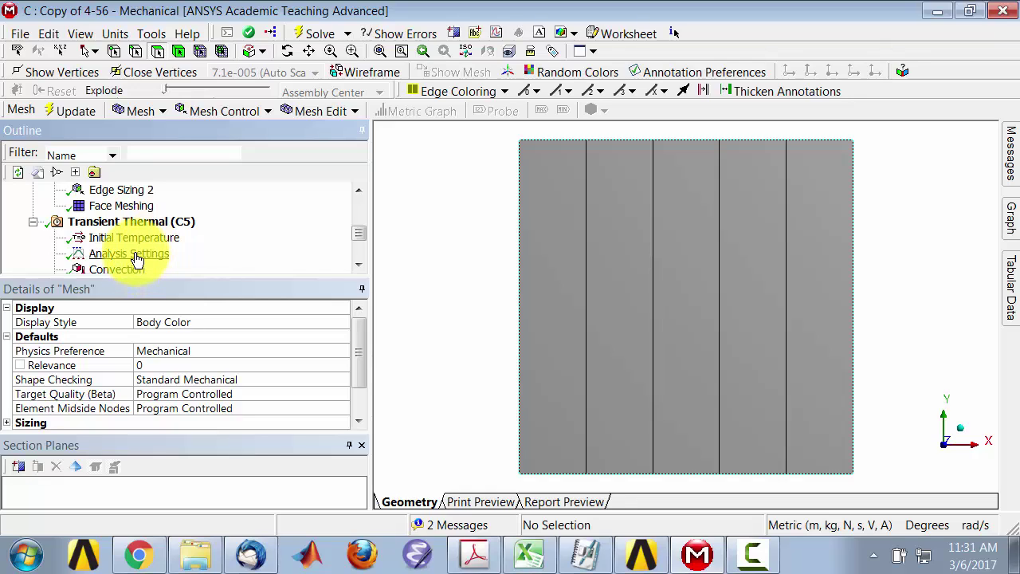
pyautogui.scroll(-1, 137, 259)
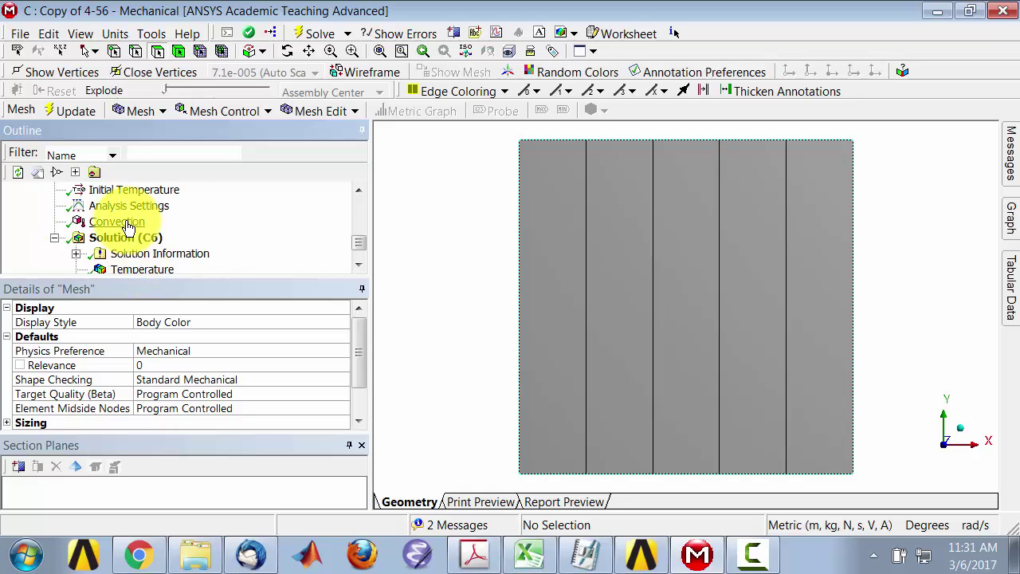
pyautogui.click(126, 223)
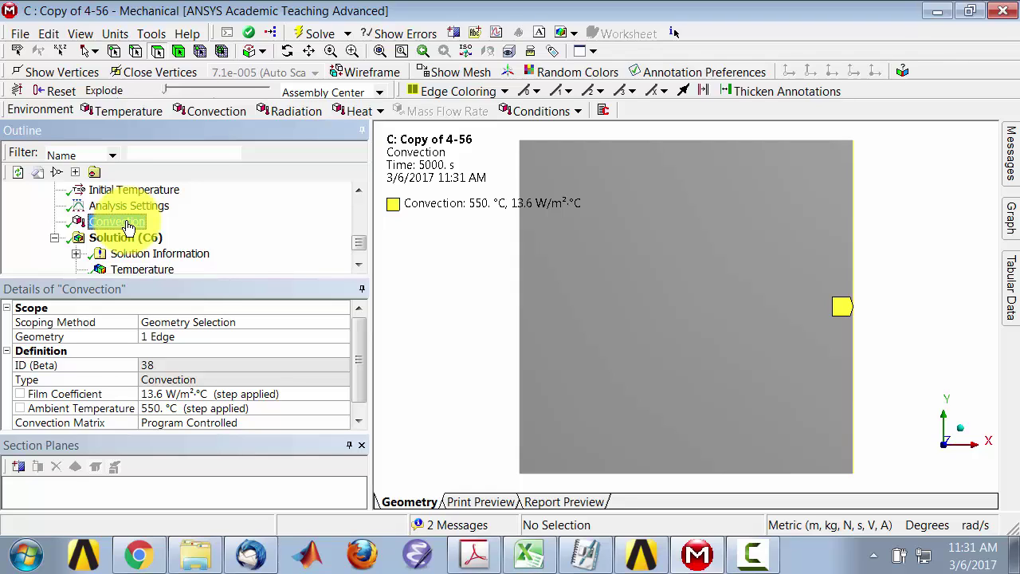
pyautogui.scroll(1, 132, 226)
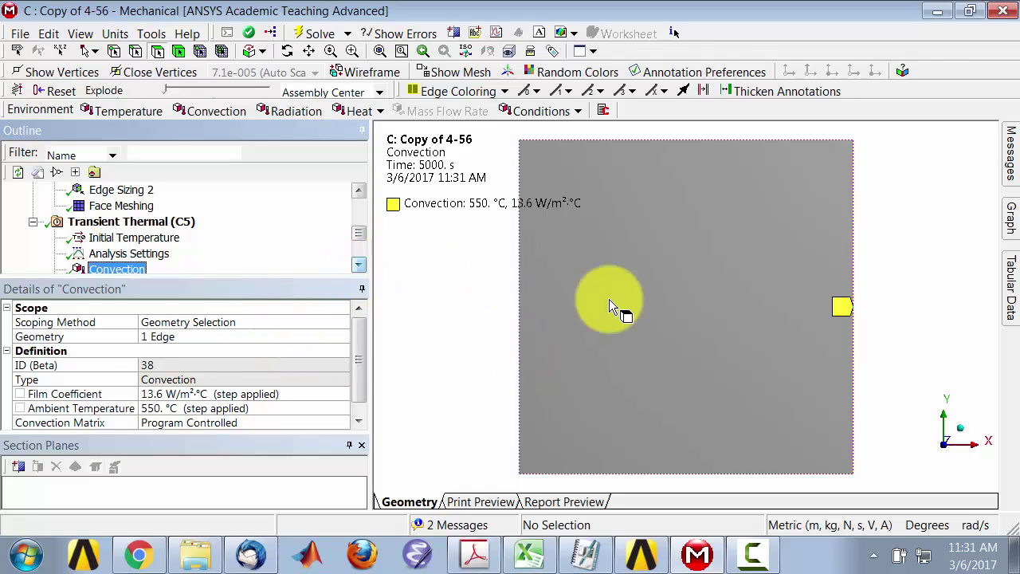
pyautogui.click(362, 268)
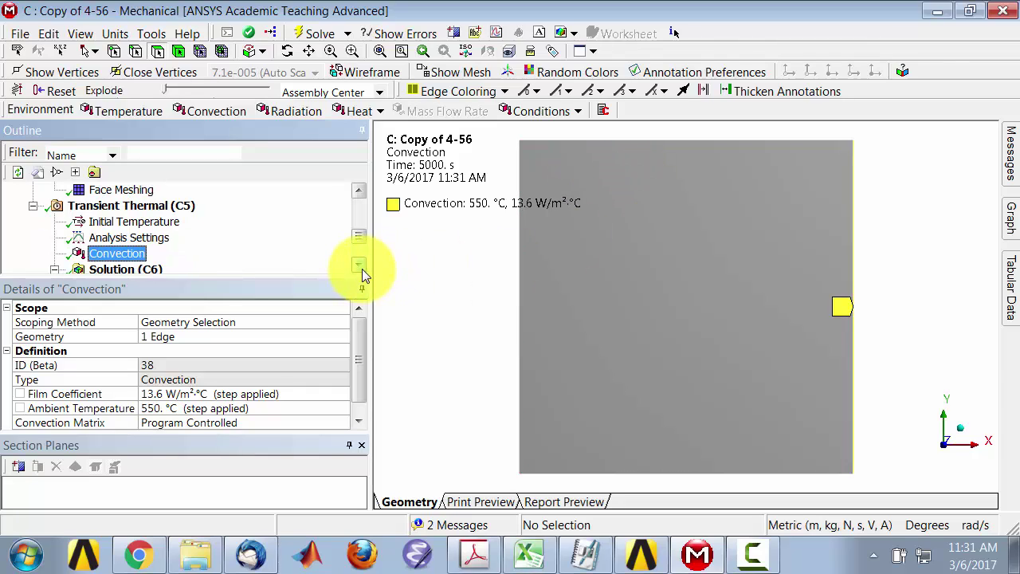
# - Set Auto Time Stepping to Program Controlled in the transient thermal Analysis Settings
pyautogui.click(132, 238)
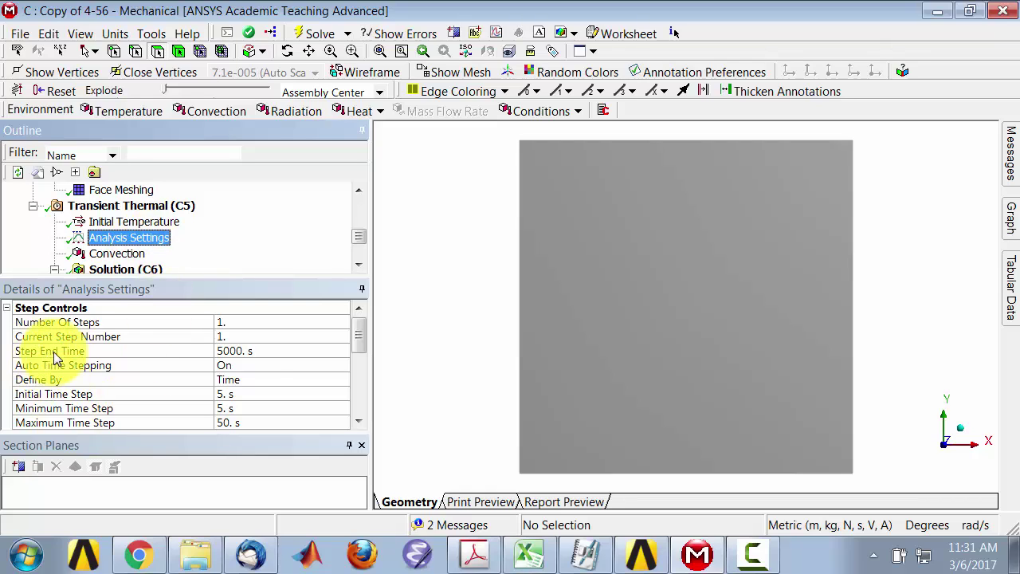
pyautogui.click(237, 366)
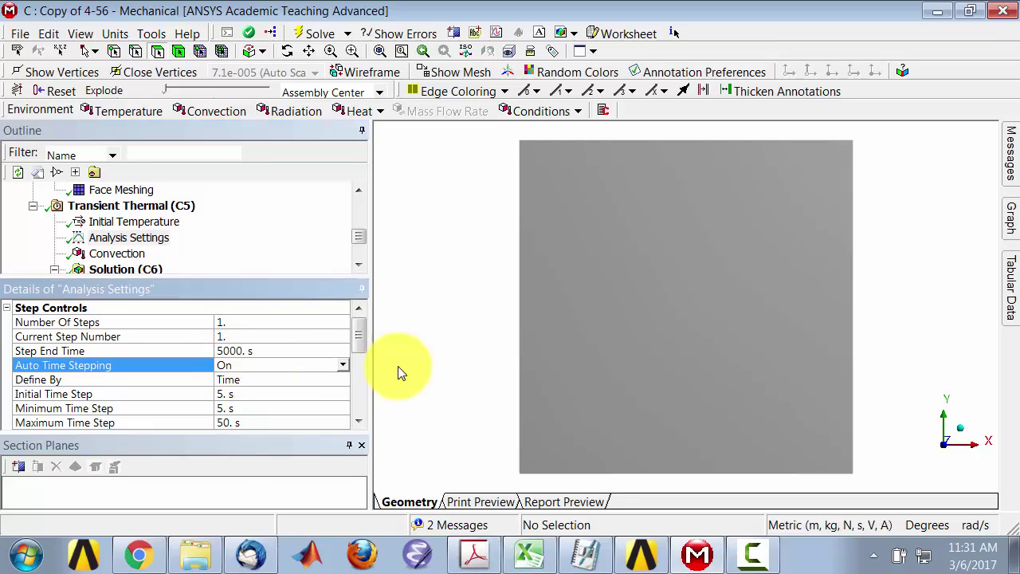
pyautogui.click(343, 366)
pyautogui.click(318, 383)
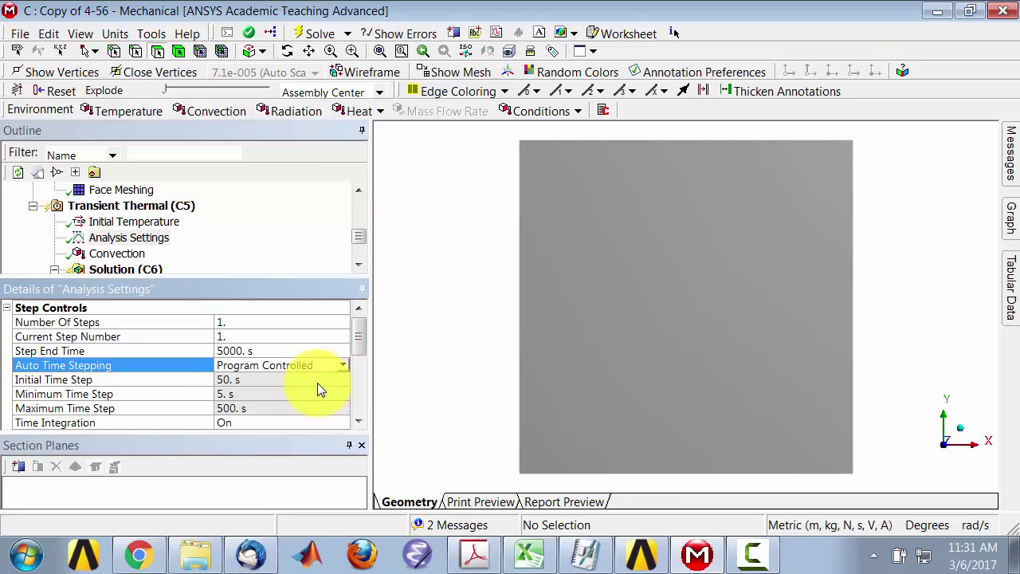
# - Set Store Results At to All Time Points in the output controls of the Analysis Settings
pyautogui.moveTo(359, 341); pyautogui.dragTo(360, 390)
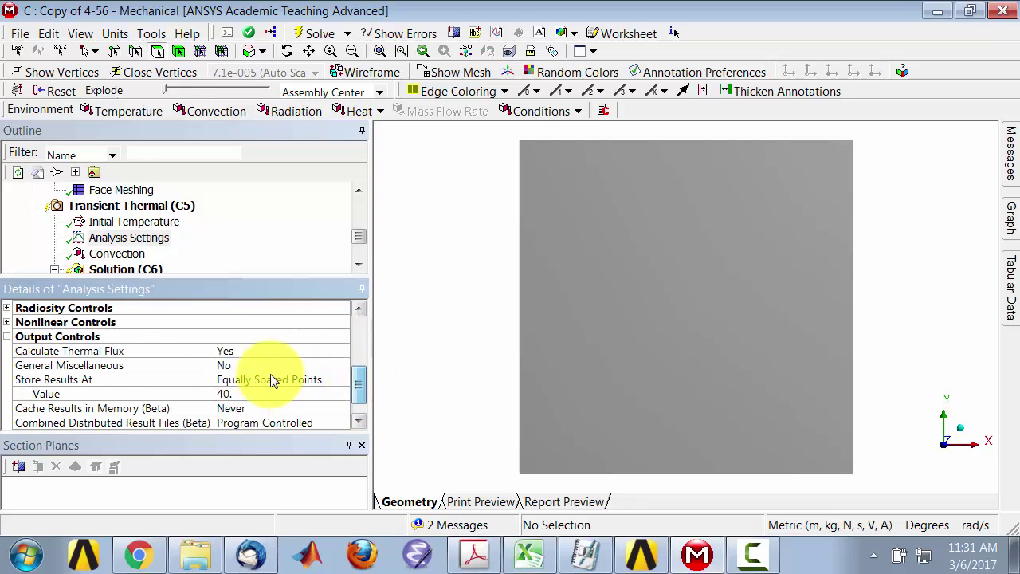
pyautogui.click(344, 380)
pyautogui.click(342, 381)
pyautogui.click(312, 396)
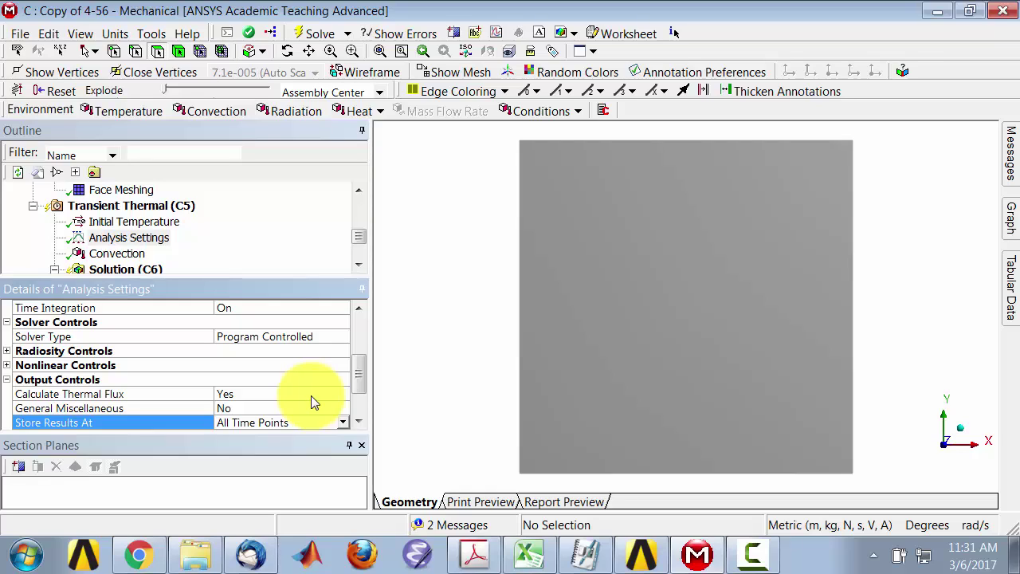
pyautogui.moveTo(361, 379); pyautogui.dragTo(363, 392)
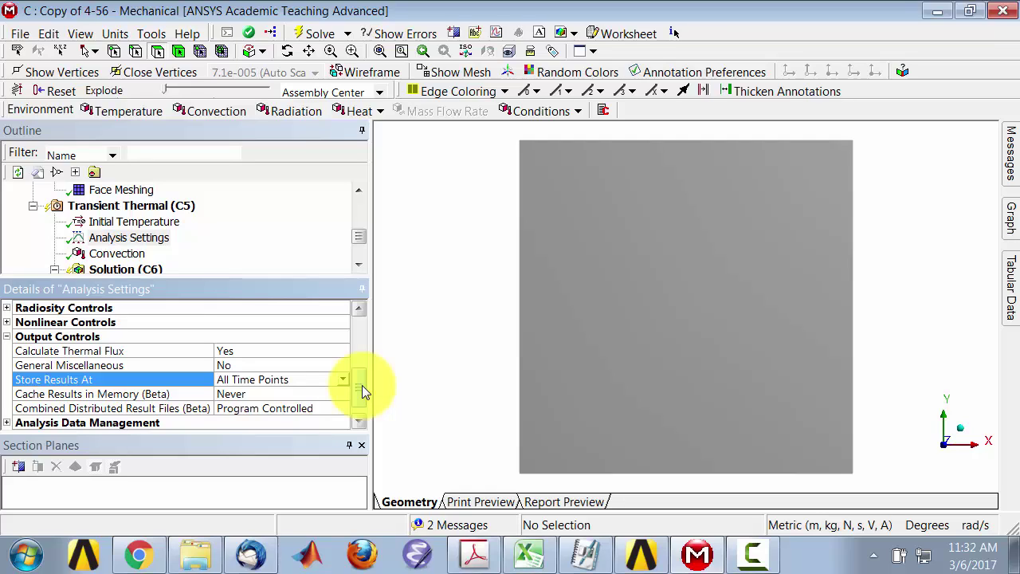
# - Check the step controls, solve the transient thermal model and display the Temperature Probe result
pyautogui.moveTo(362, 385); pyautogui.dragTo(360, 330)
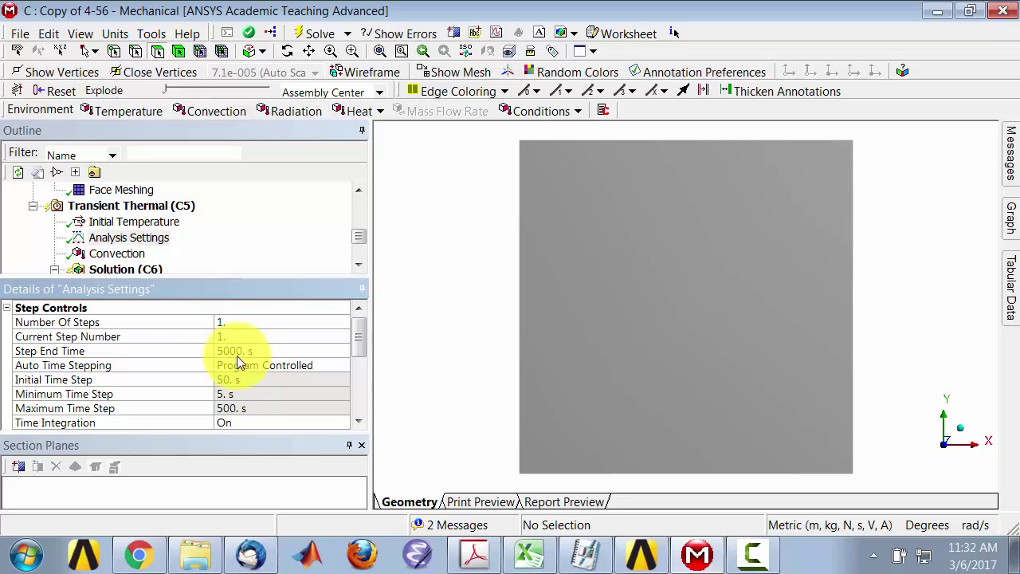
pyautogui.click(318, 34)
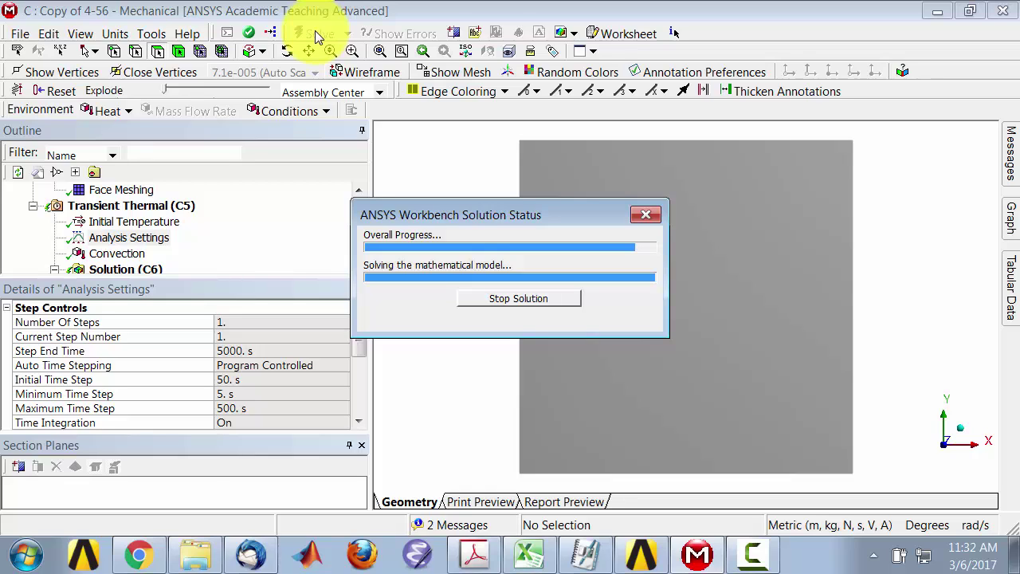
pyautogui.click(169, 256)
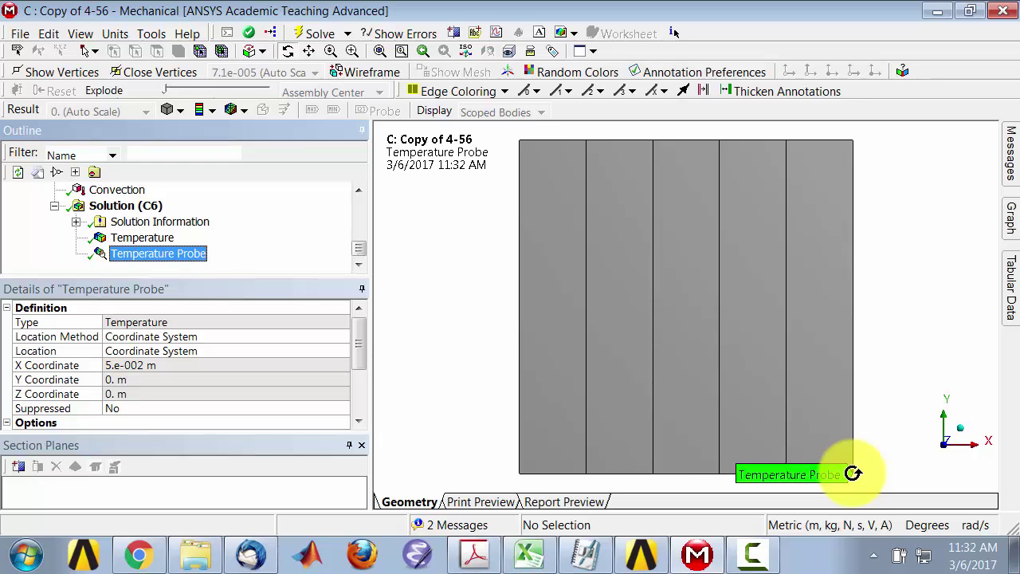
# - Switch to Chrome, open the course's Numerical Results unit and find the Probe Temperature video
pyautogui.hotkey('alt', 'Tab')
pyautogui.scroll(1, 633, 173)
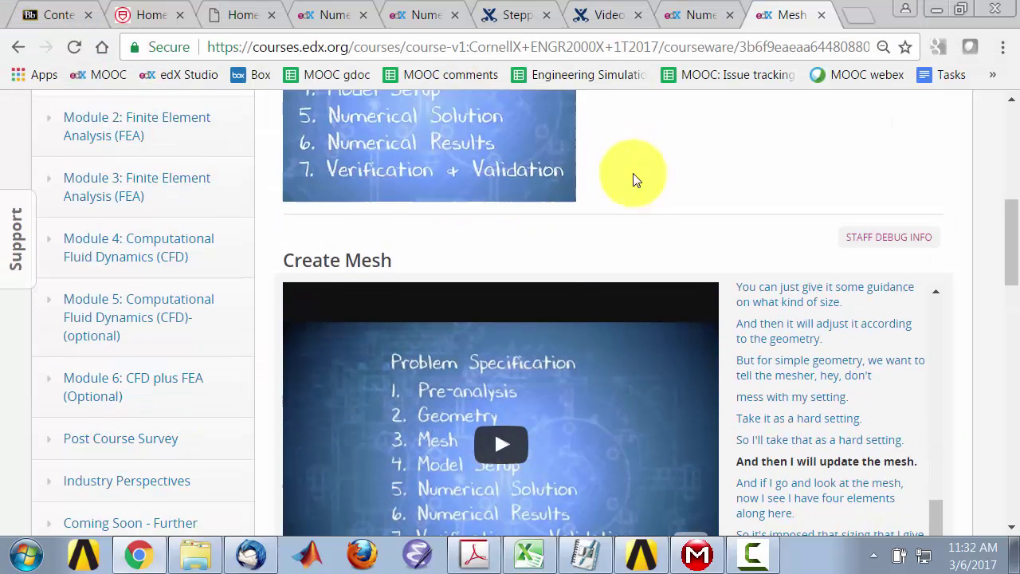
pyautogui.scroll(5, 633, 173)
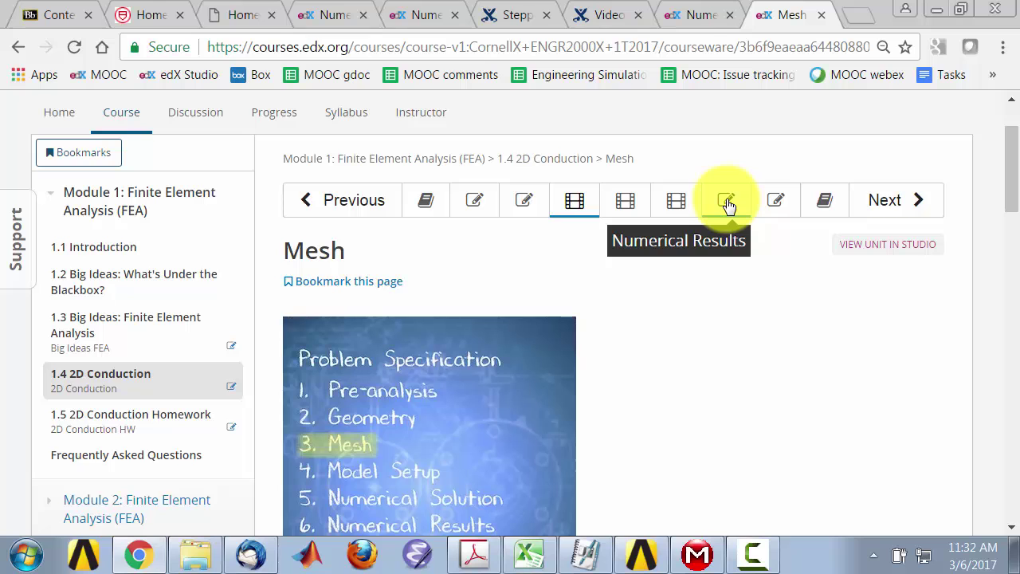
pyautogui.click(727, 203)
pyautogui.scroll(-2, 742, 387)
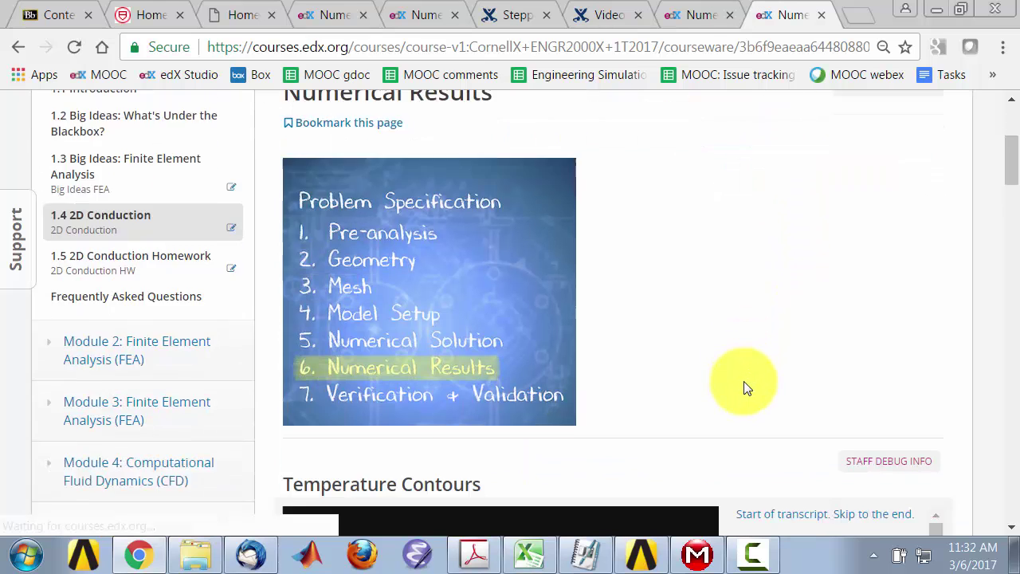
pyautogui.scroll(-4, 747, 388)
pyautogui.scroll(-5, 747, 388)
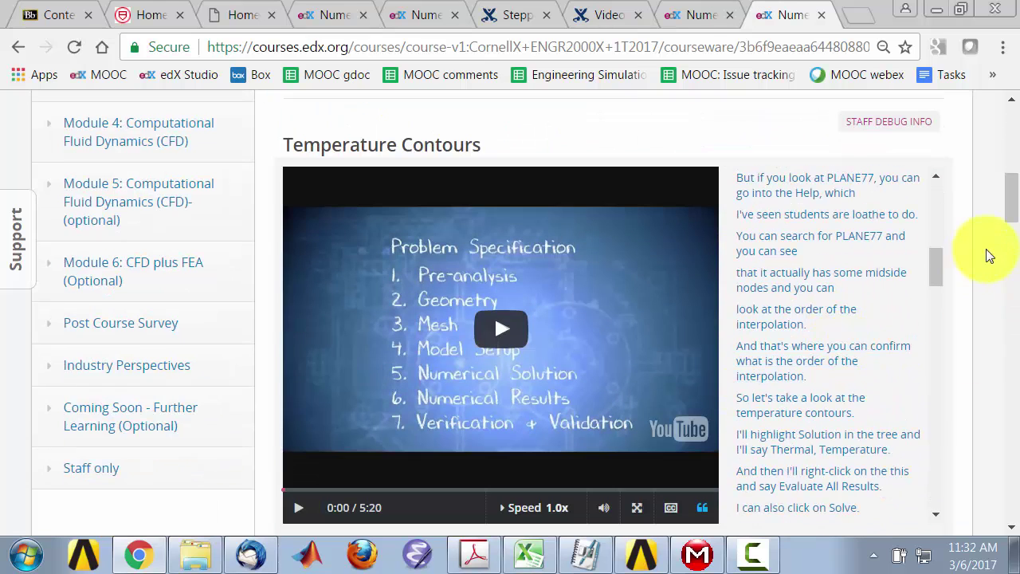
pyautogui.moveTo(1013, 200); pyautogui.dragTo(1009, 369)
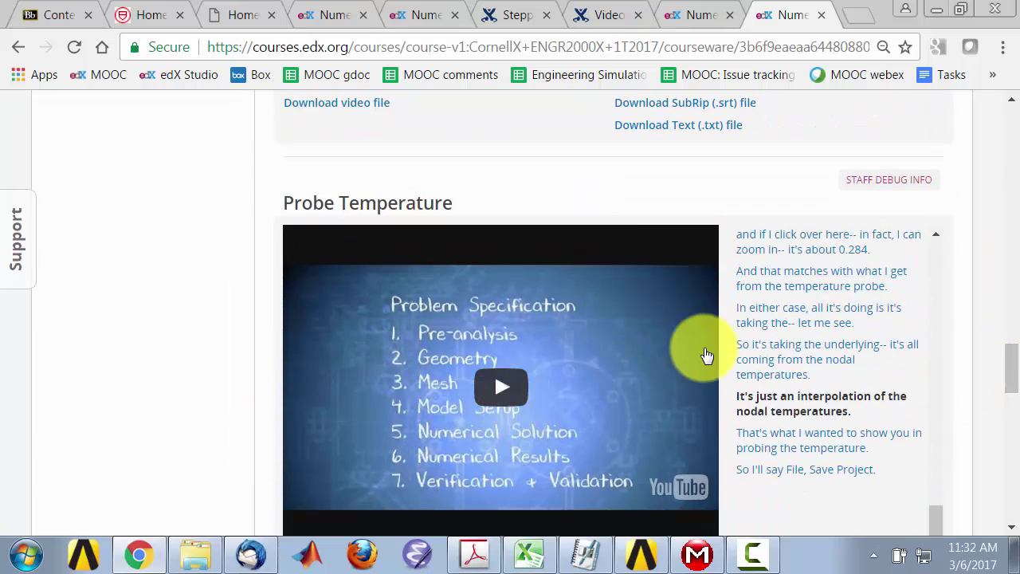
# - Switch to ANSYS Mechanical, keep the Tabular Data docked and review the Temperature Probe values over time
pyautogui.hotkey('alt', 'Tab')
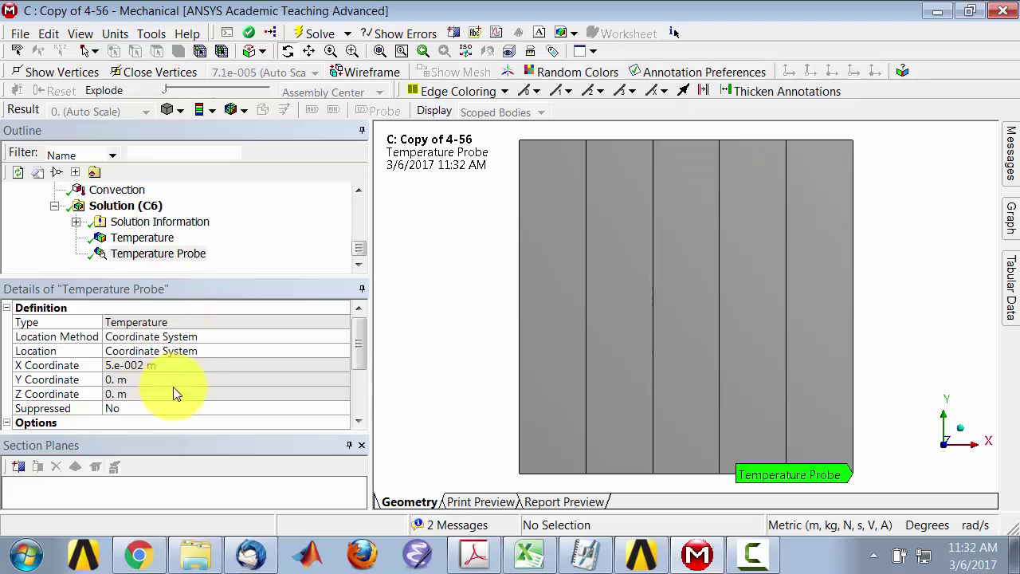
pyautogui.moveTo(1018, 279)
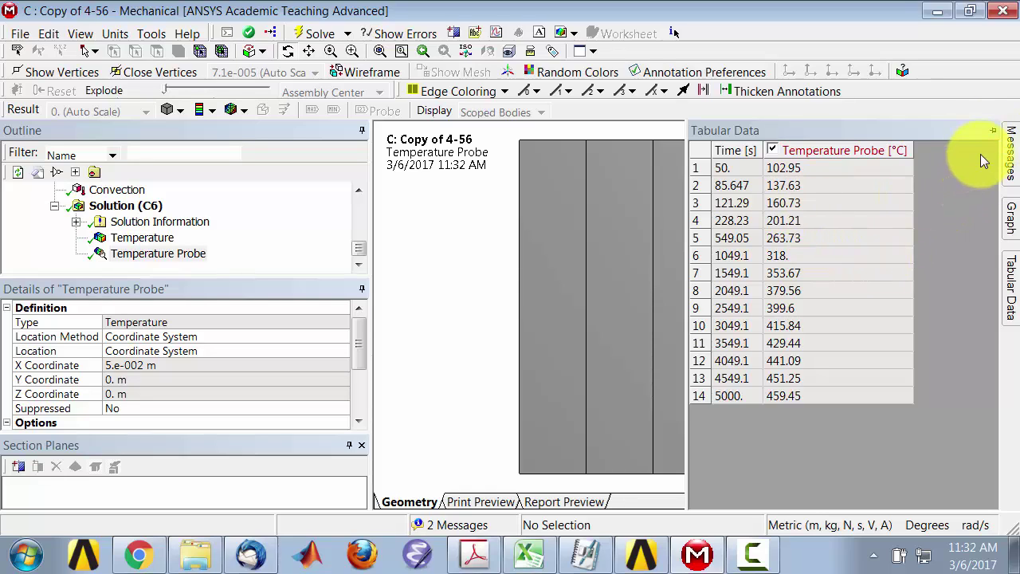
pyautogui.click(993, 130)
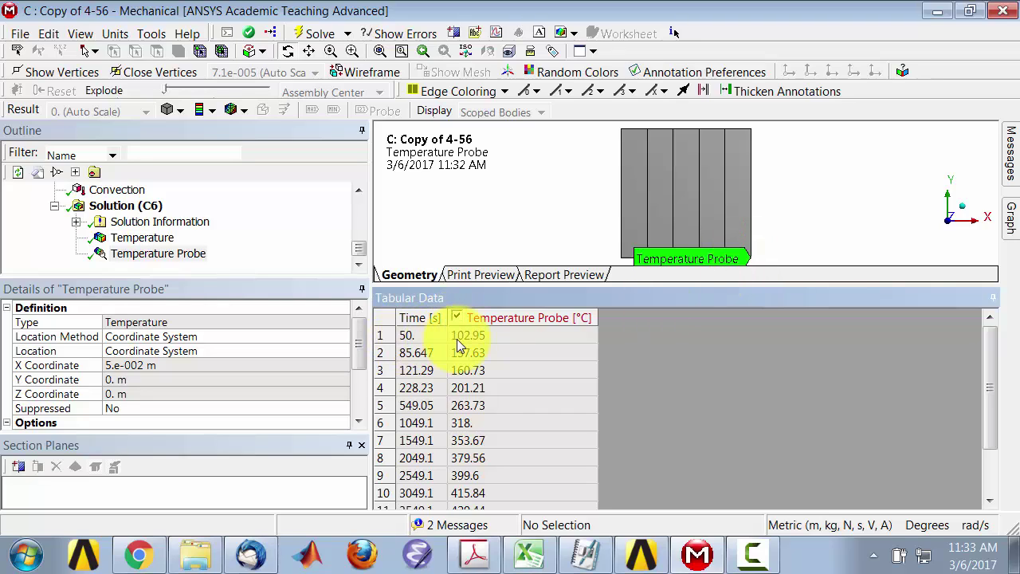
pyautogui.scroll(-2, 429, 377)
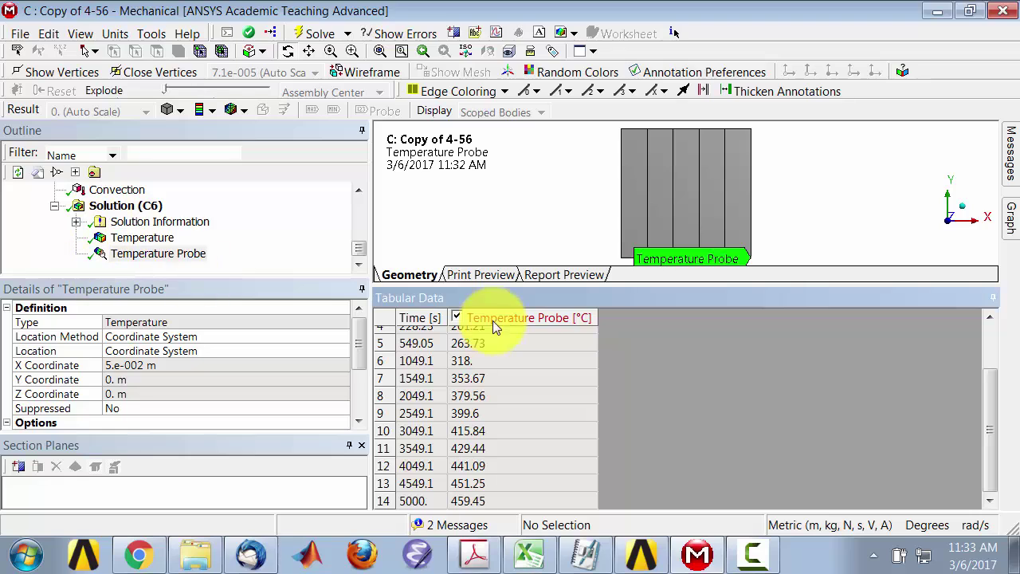
# - Set Auto Time Stepping to On in the transient thermal Analysis Settings
pyautogui.scroll(1, 356, 190)
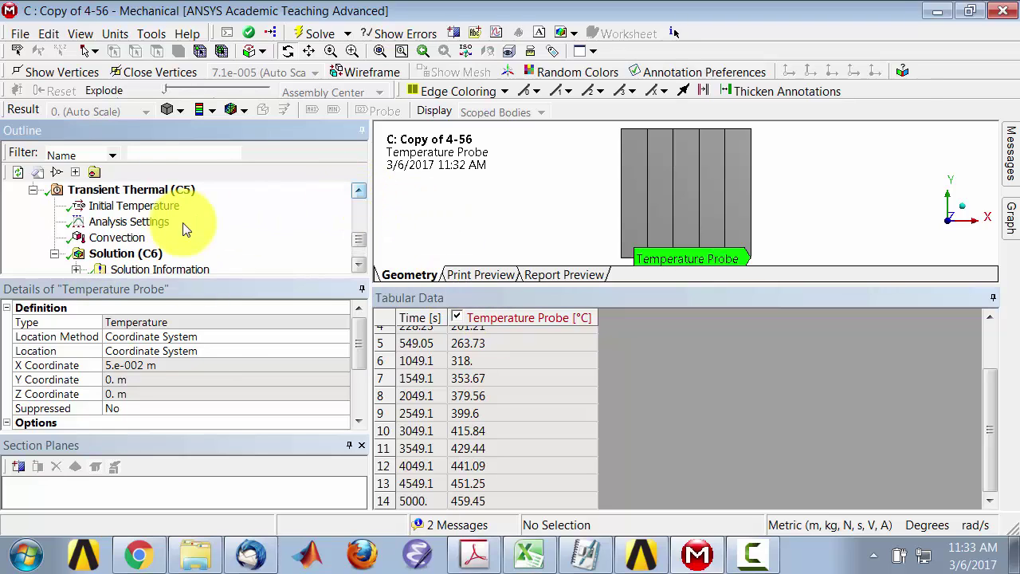
pyautogui.click(149, 226)
pyautogui.click(285, 367)
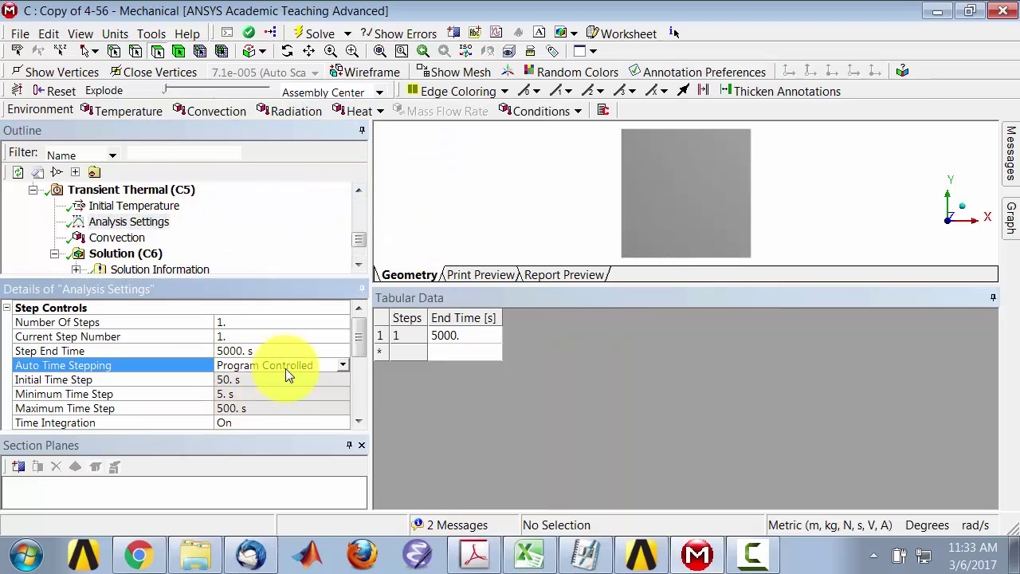
pyautogui.click(344, 366)
pyautogui.click(310, 396)
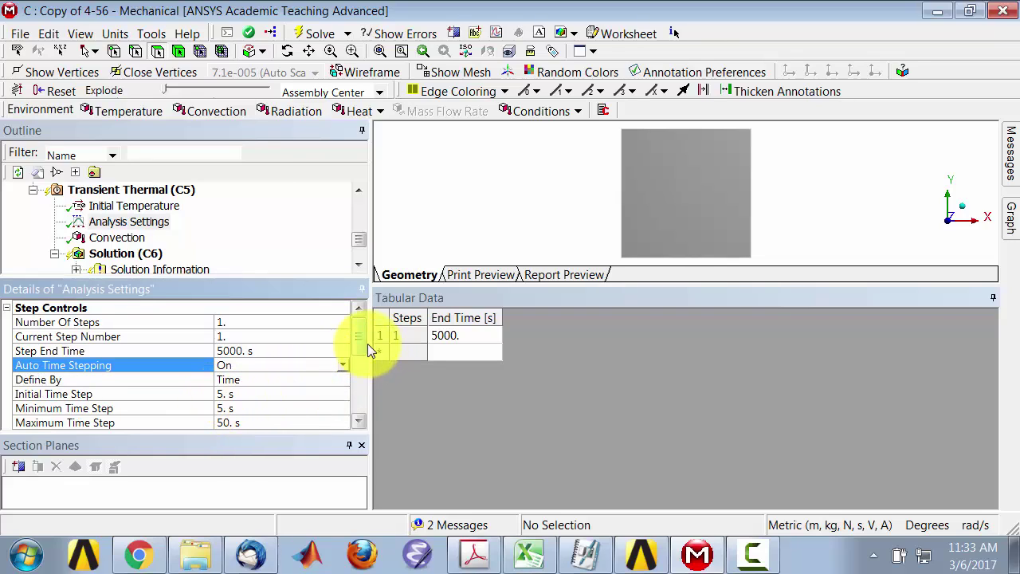
# - Check the time step limits, solve the transient thermal model and display the Temperature Probe result
pyautogui.scroll(-1, 355, 343)
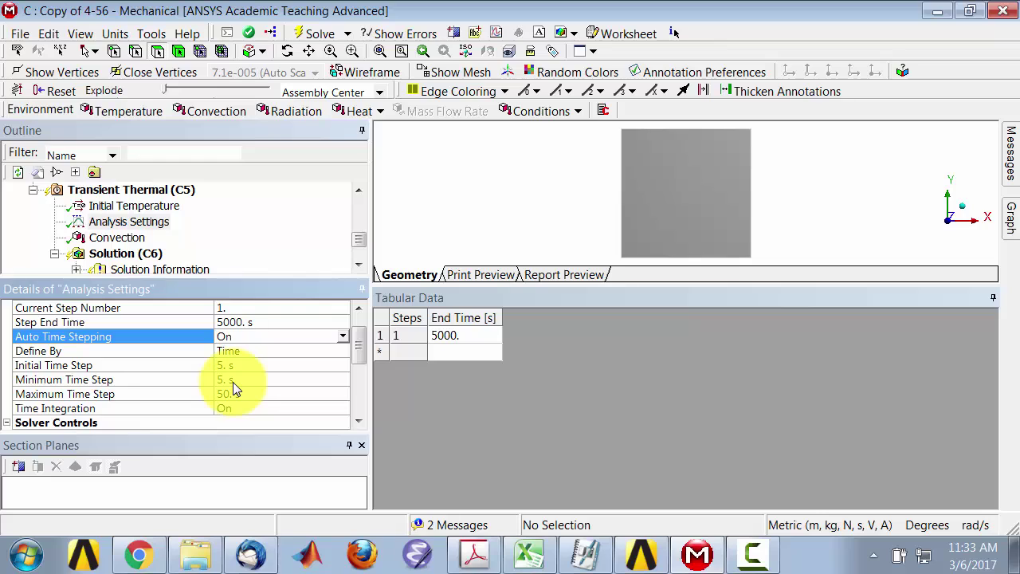
pyautogui.click(322, 33)
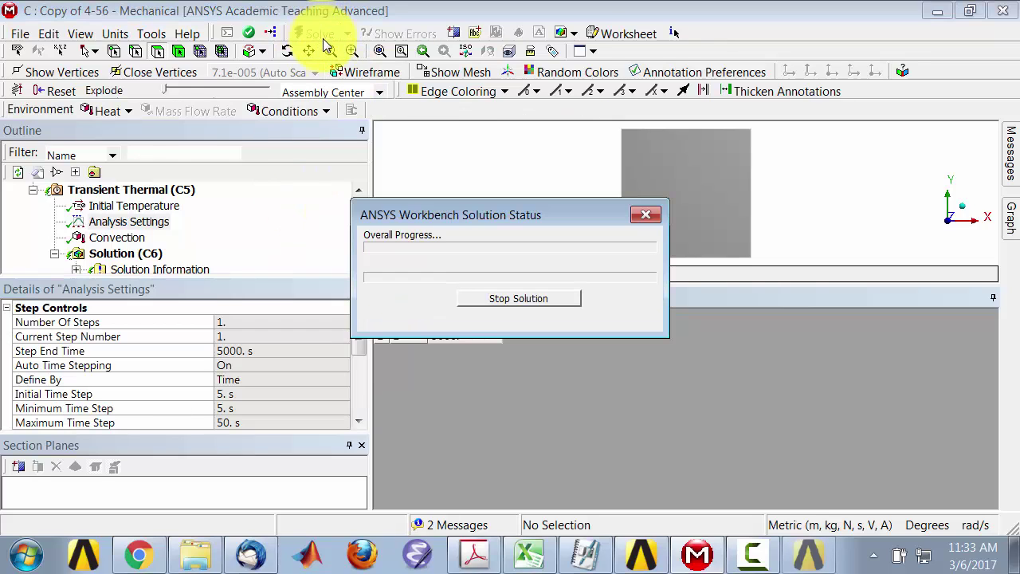
pyautogui.click(175, 255)
# - Look at the Temperature Probe graph, keep only the Tabular Data docked and review the probe temperatures through the final time
pyautogui.moveTo(1011, 223)
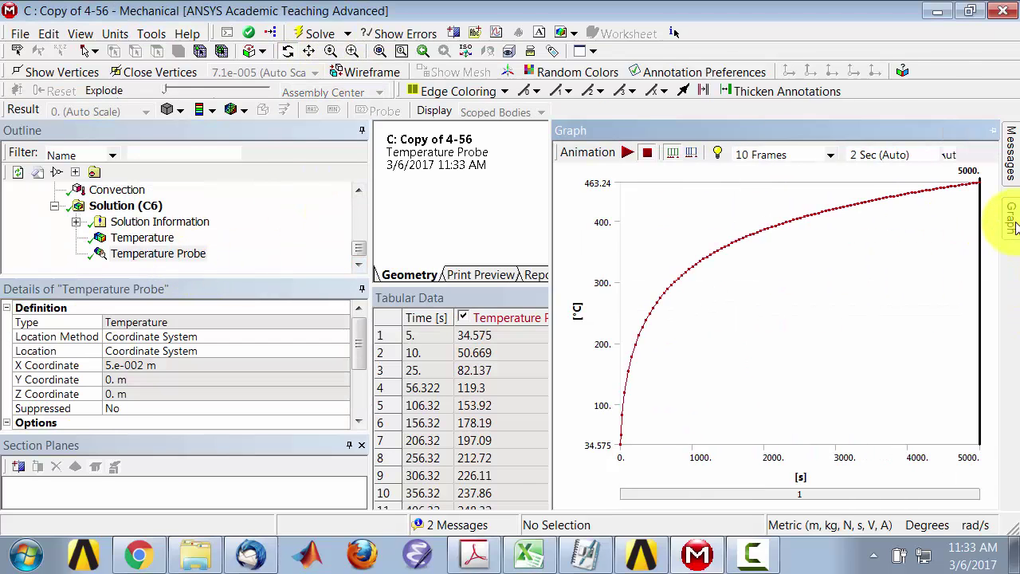
pyautogui.click(985, 132)
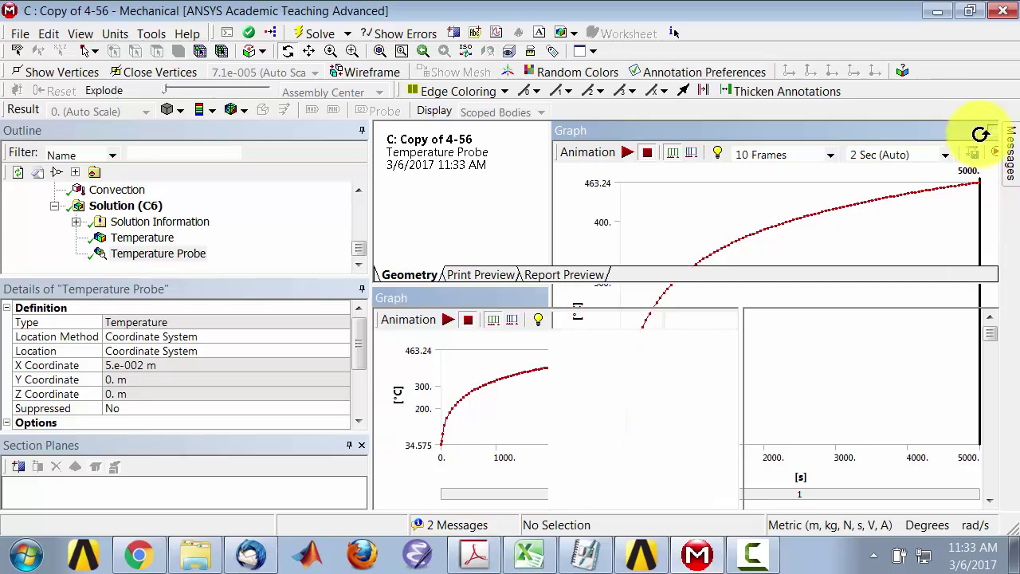
pyautogui.click(729, 298)
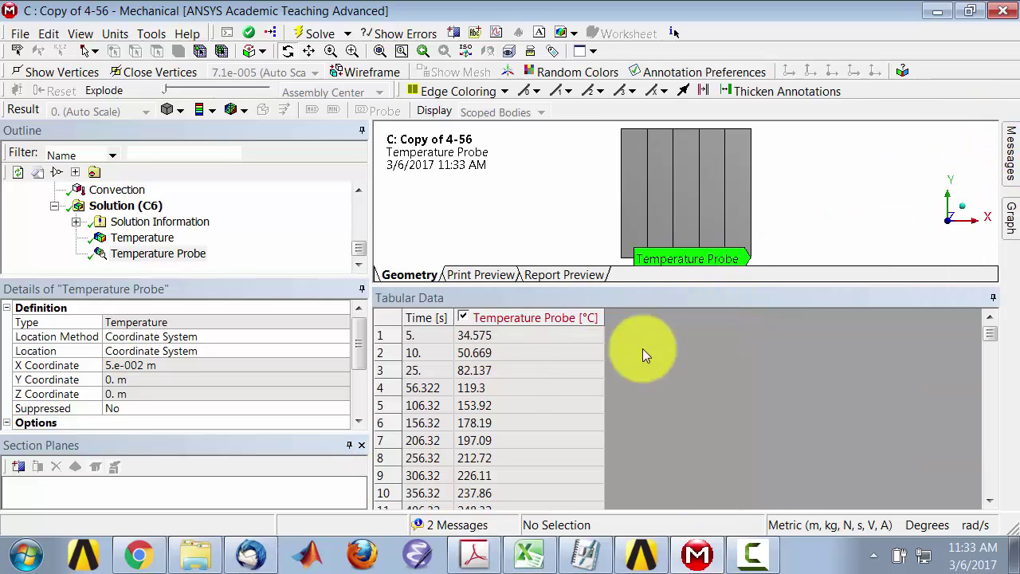
pyautogui.scroll(-19, 453, 401)
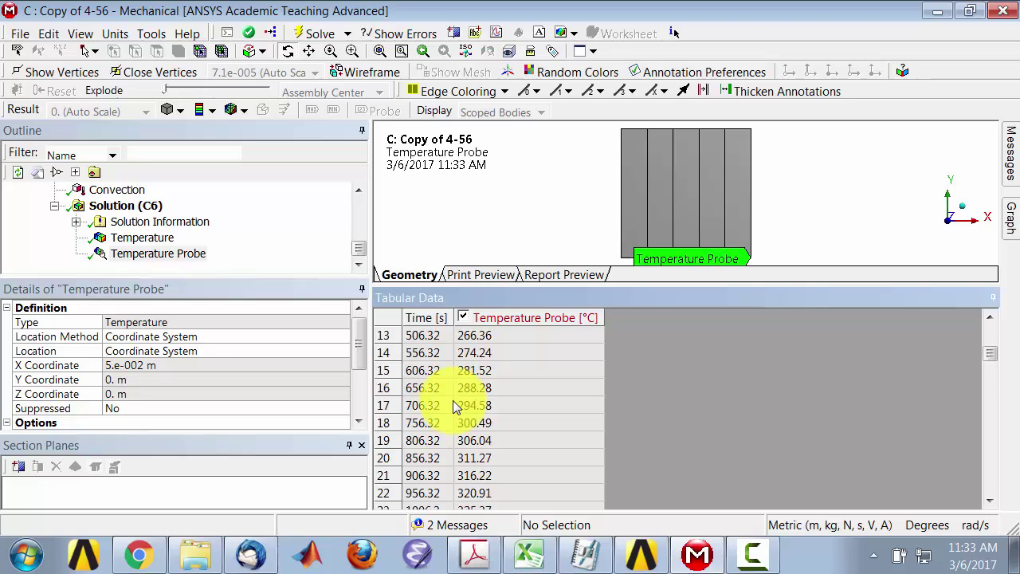
pyautogui.scroll(-12, 452, 402)
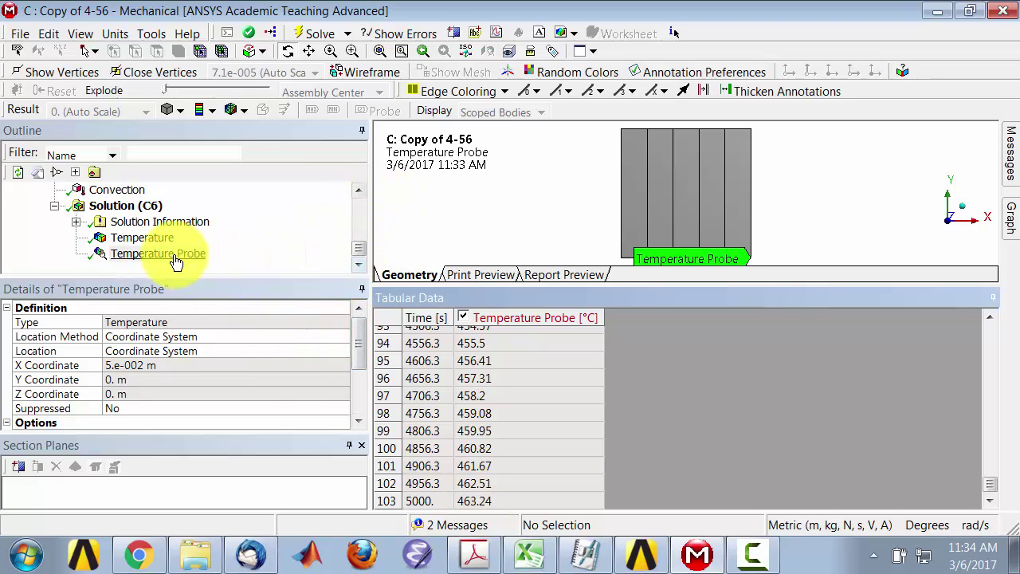
# - In the Analysis Settings output controls, store results at Equally Spaced Points with a value of 40
pyautogui.click(360, 196)
pyautogui.click(360, 196)
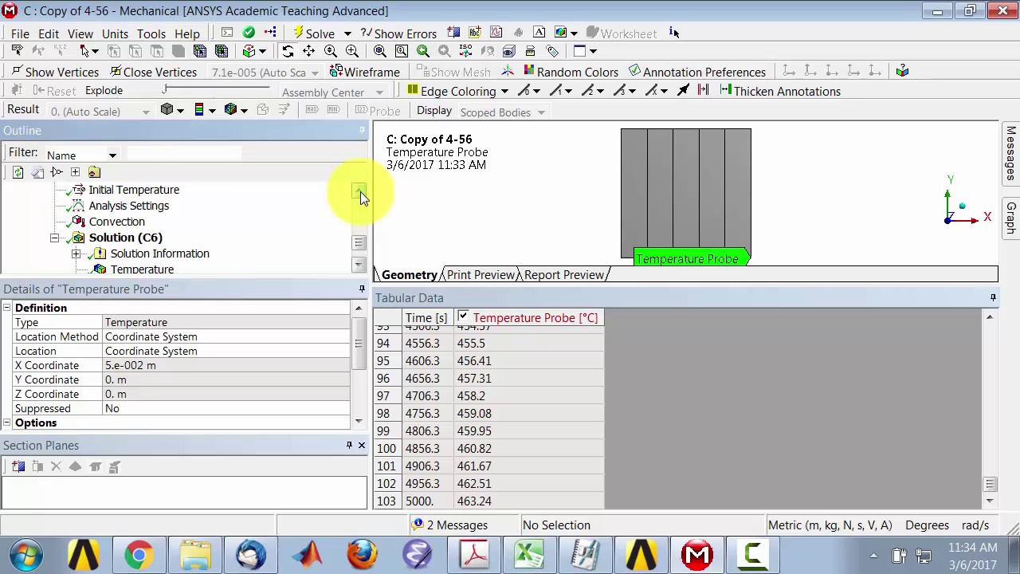
pyautogui.click(160, 206)
pyautogui.moveTo(365, 341); pyautogui.dragTo(361, 411)
pyautogui.click(244, 367)
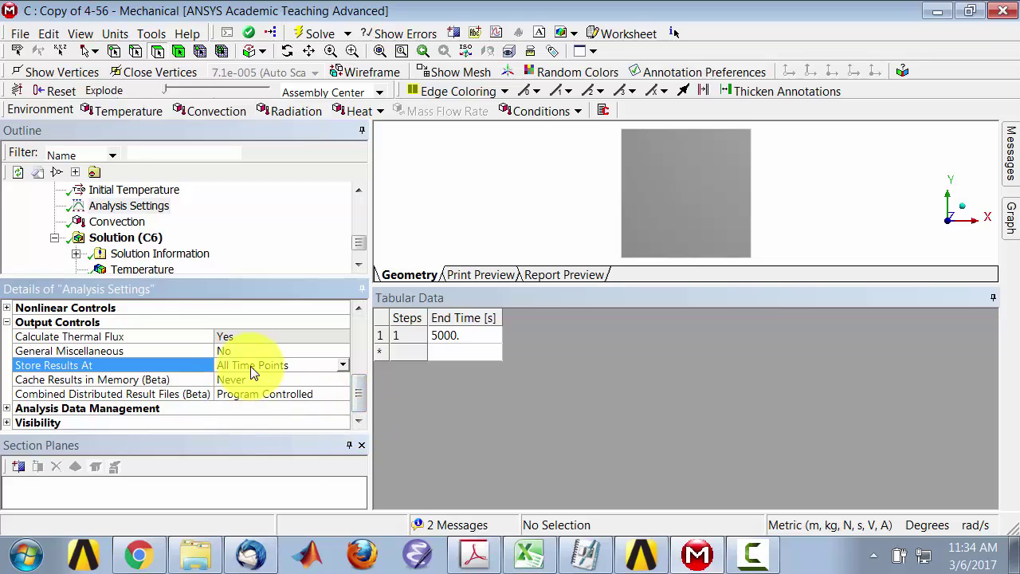
pyautogui.click(346, 365)
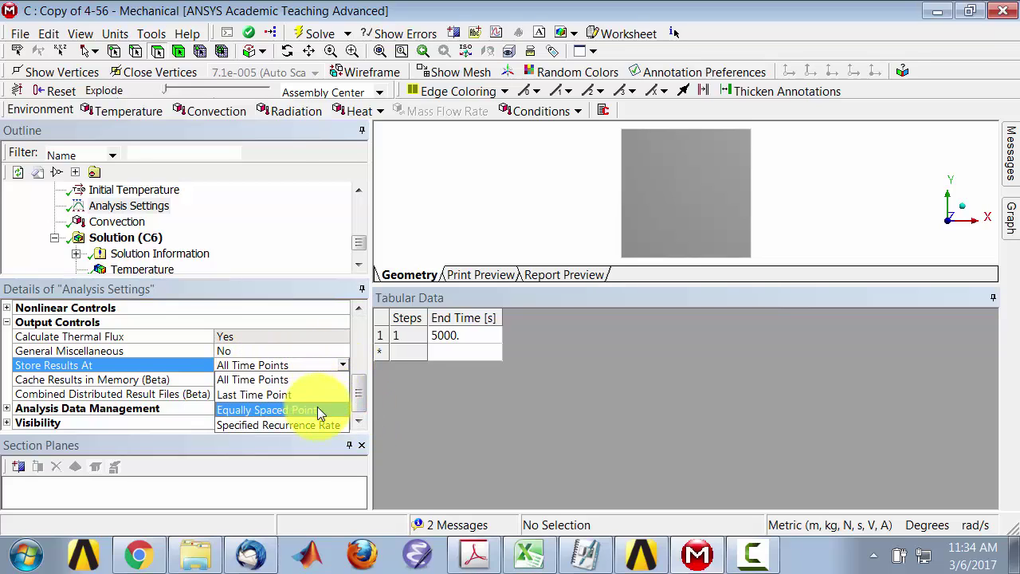
pyautogui.click(323, 408)
pyautogui.scroll(-2, 357, 424)
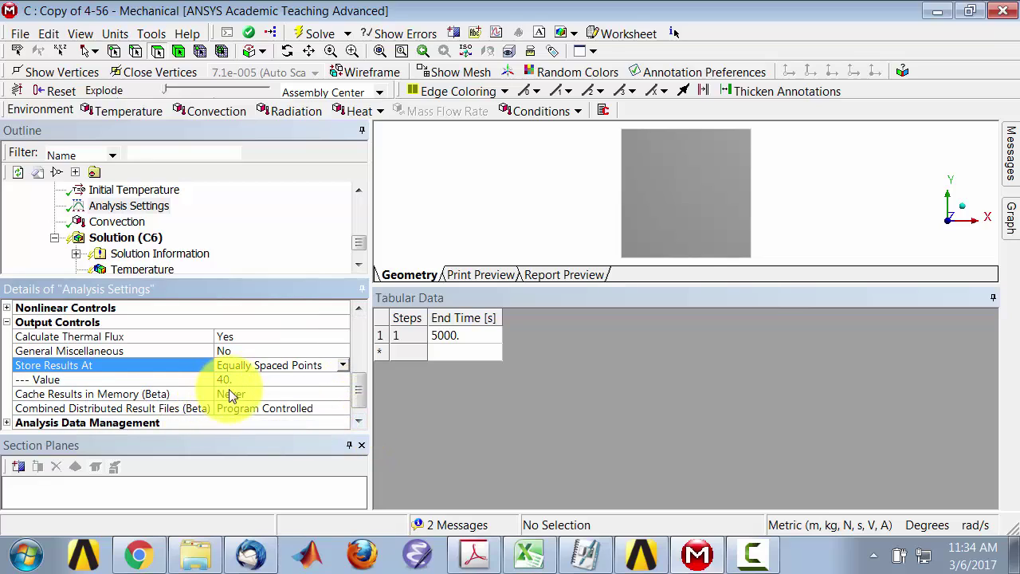
# - Solve the model with the equally spaced output points and display the Temperature Probe result again
pyautogui.click(319, 34)
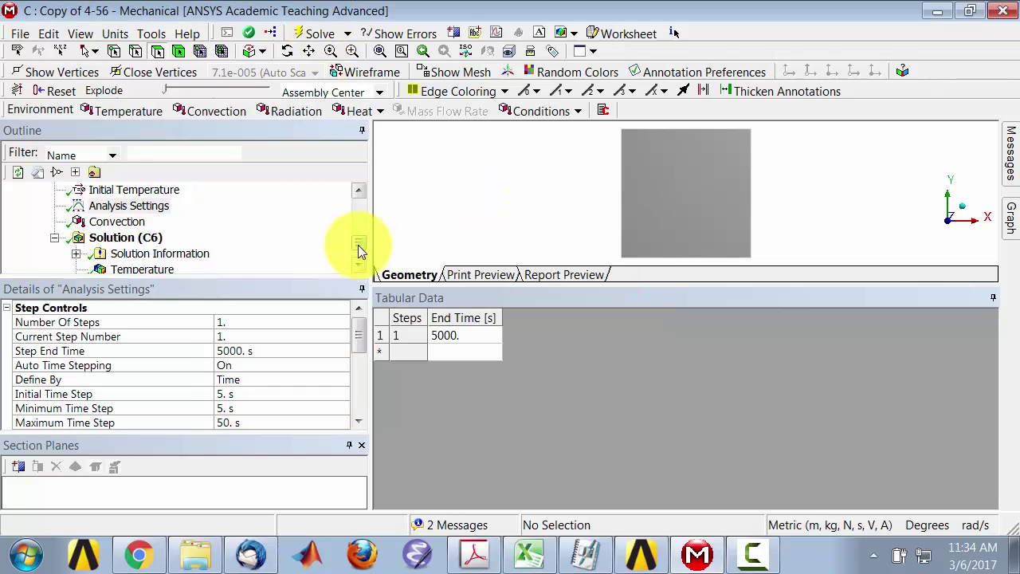
pyautogui.moveTo(359, 251); pyautogui.dragTo(361, 267)
pyautogui.click(170, 254)
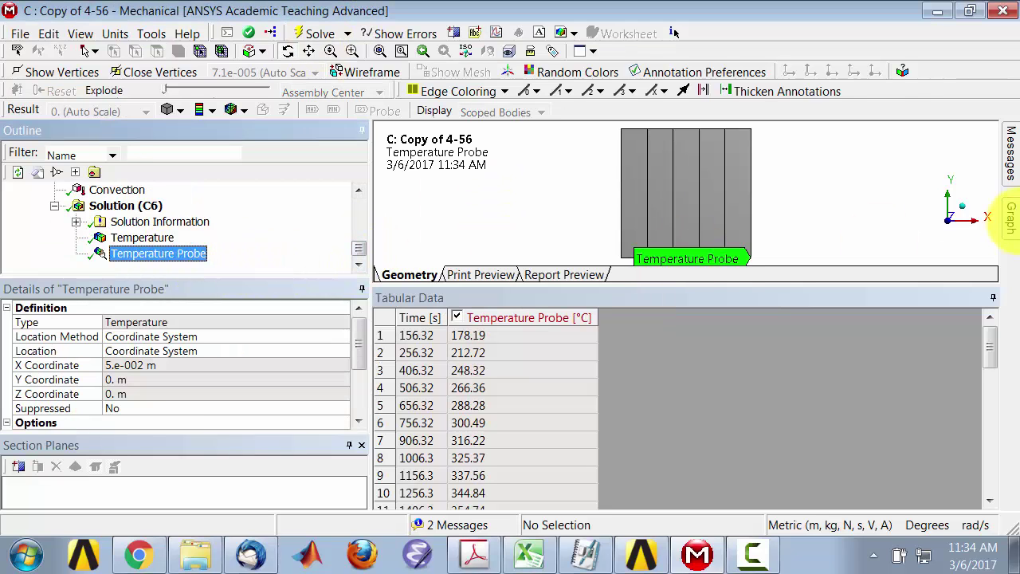
# - View the probe's temperature graph over time, collapse it again and review the stored time points down to 5000 s
pyautogui.click(1009, 215)
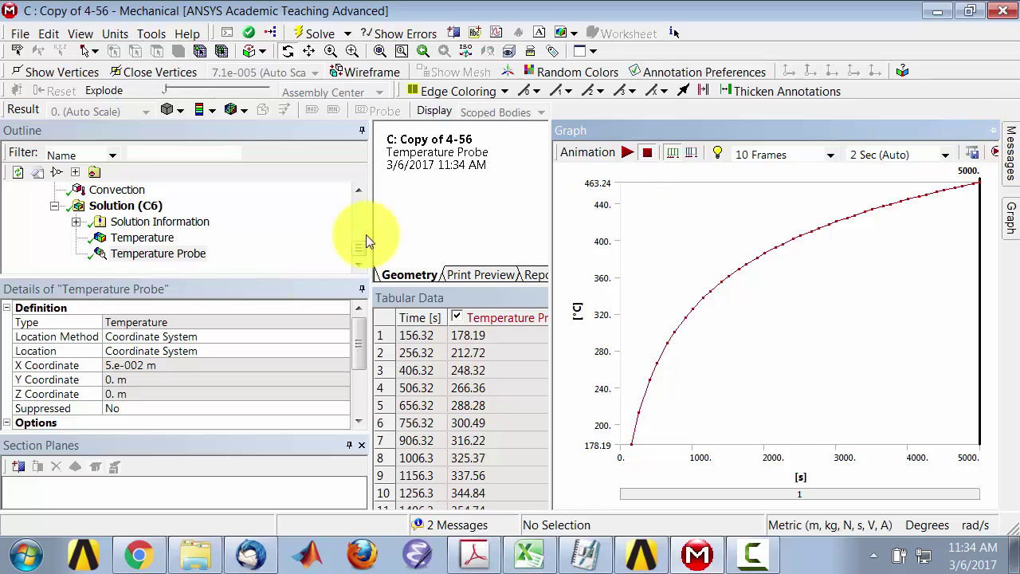
pyautogui.click(994, 130)
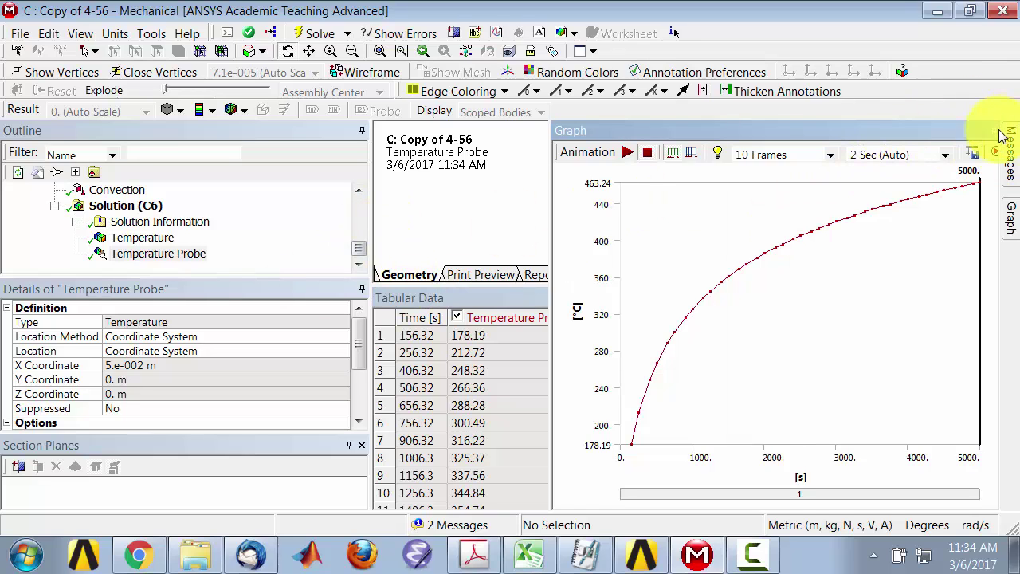
pyautogui.click(993, 130)
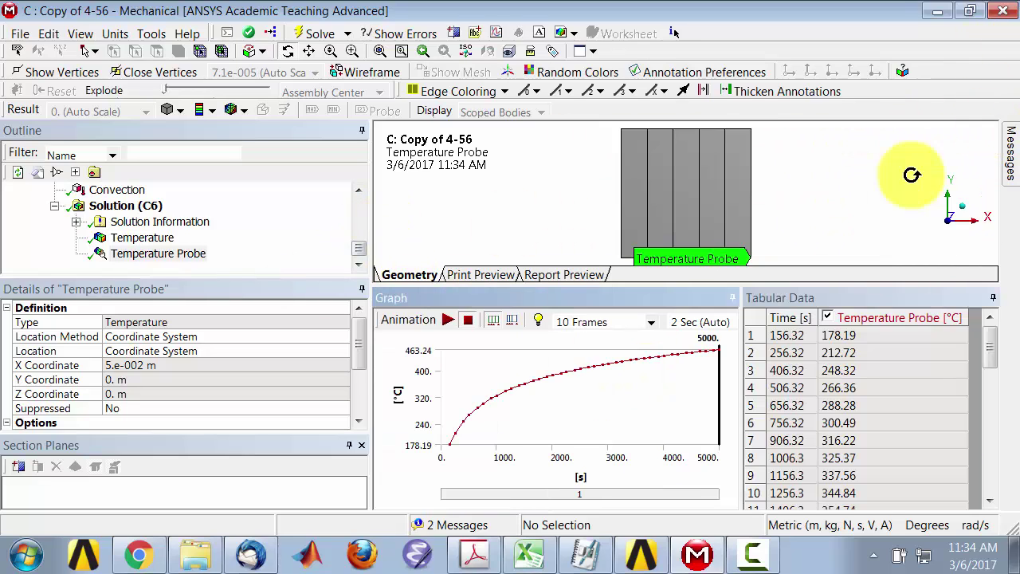
pyautogui.click(734, 297)
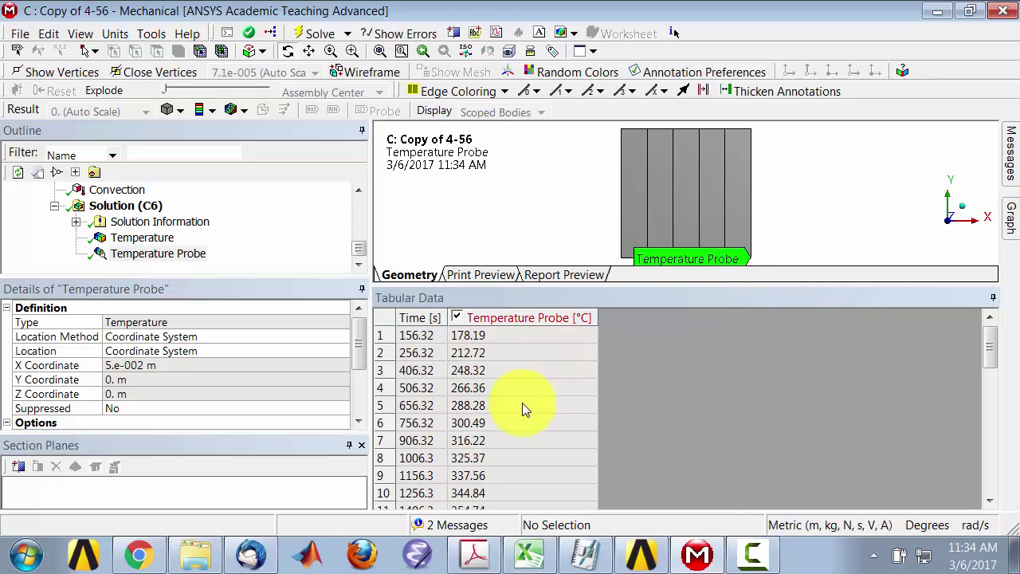
pyautogui.click(391, 349)
pyautogui.scroll(-10, 429, 350)
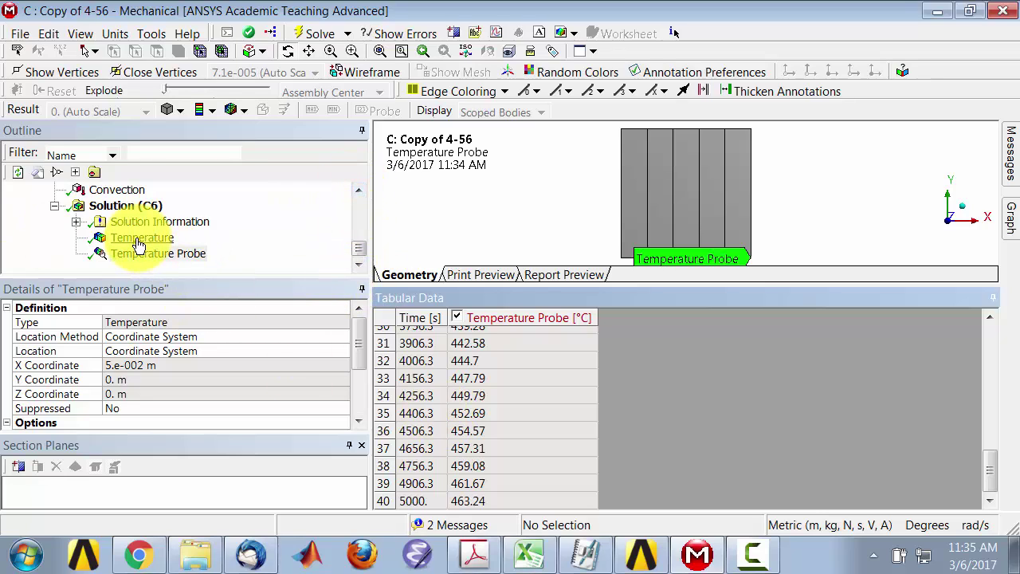
# - Examine the Temperature Probe details and the step controls of the transient thermal Analysis Settings
pyautogui.moveTo(351, 352); pyautogui.dragTo(367, 377)
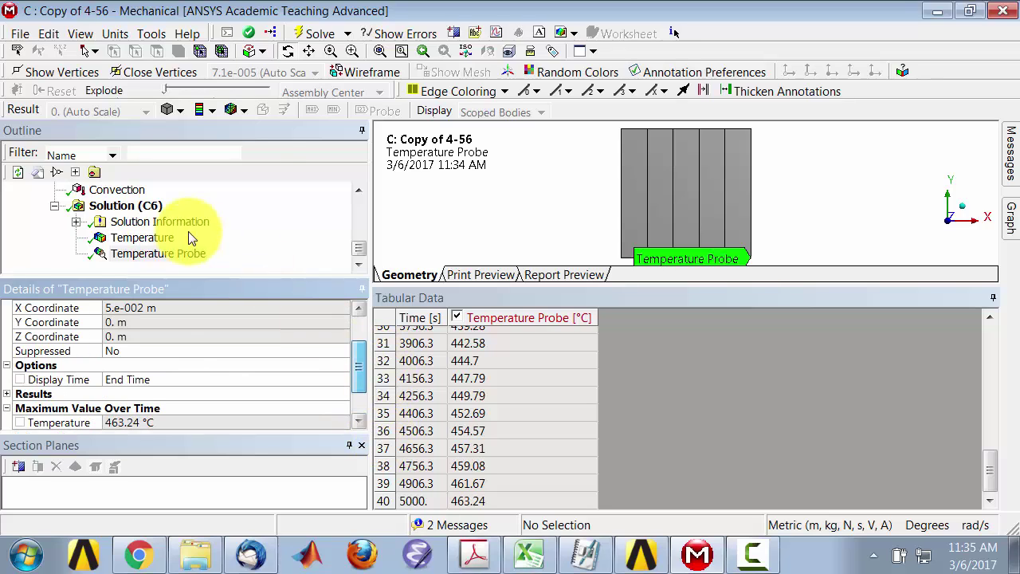
pyautogui.scroll(1, 317, 250)
pyautogui.doubleClick(358, 190)
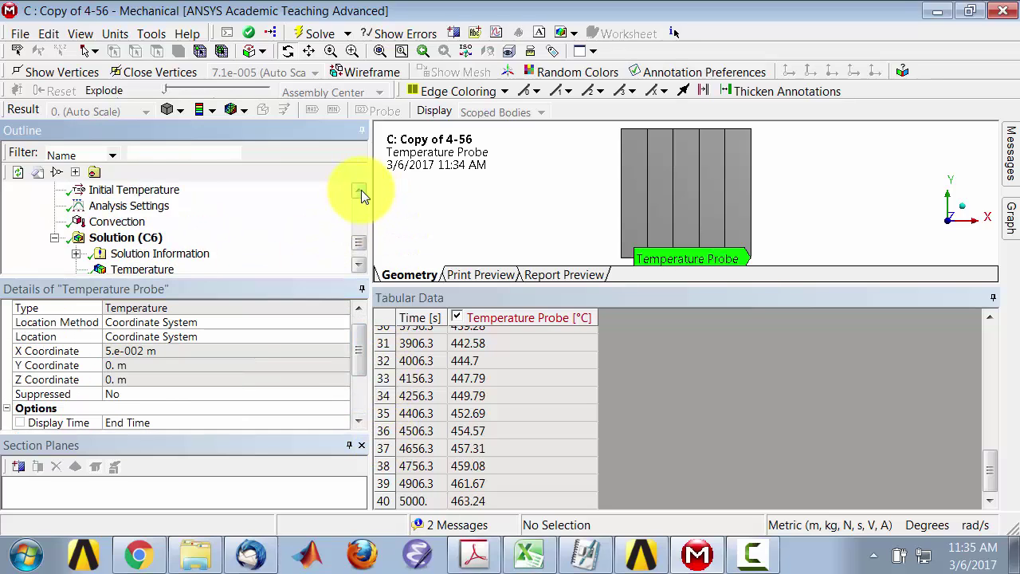
pyautogui.scroll(1, 143, 231)
pyautogui.click(131, 223)
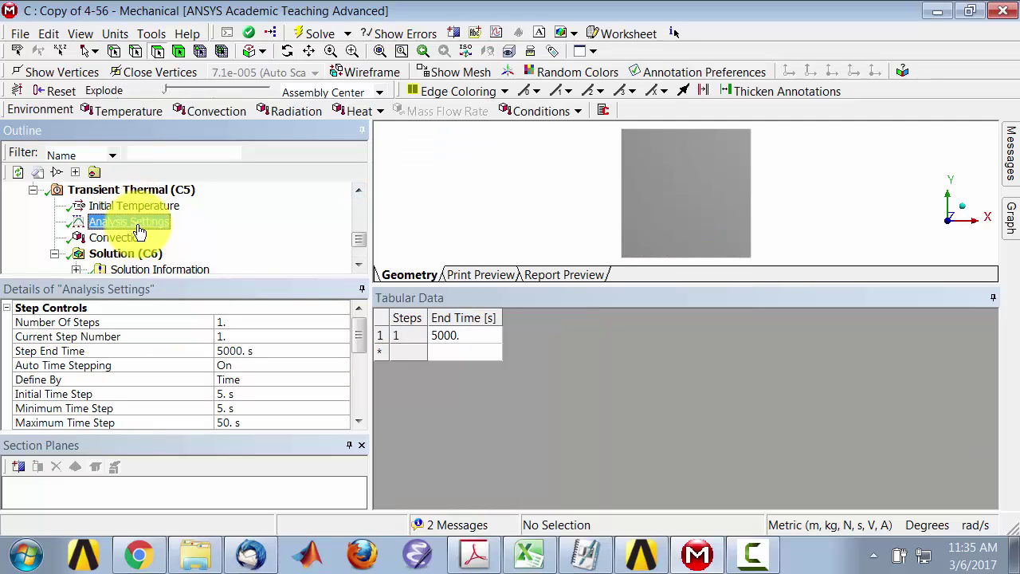
pyautogui.click(359, 266)
pyautogui.click(360, 267)
pyautogui.click(359, 266)
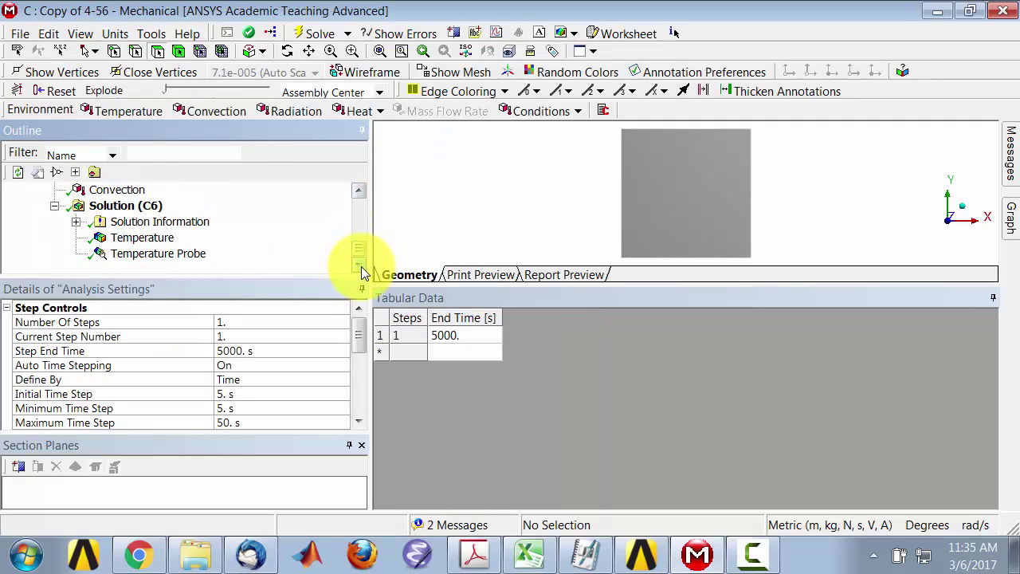
# - Display the Temperature result with the Tabular Data collapsed, set its display time to 1000 s and retrieve the result
pyautogui.click(142, 237)
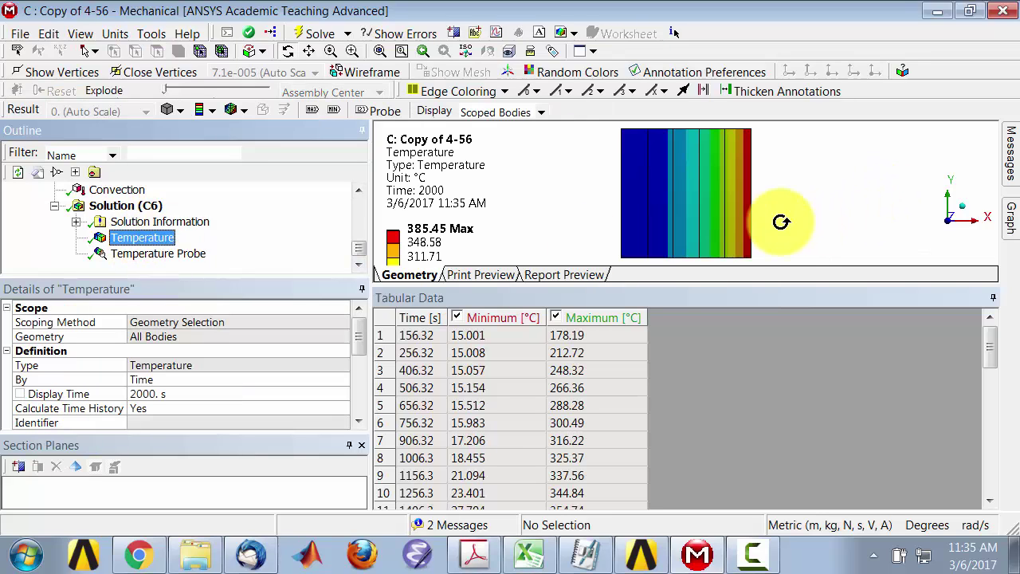
pyautogui.click(993, 300)
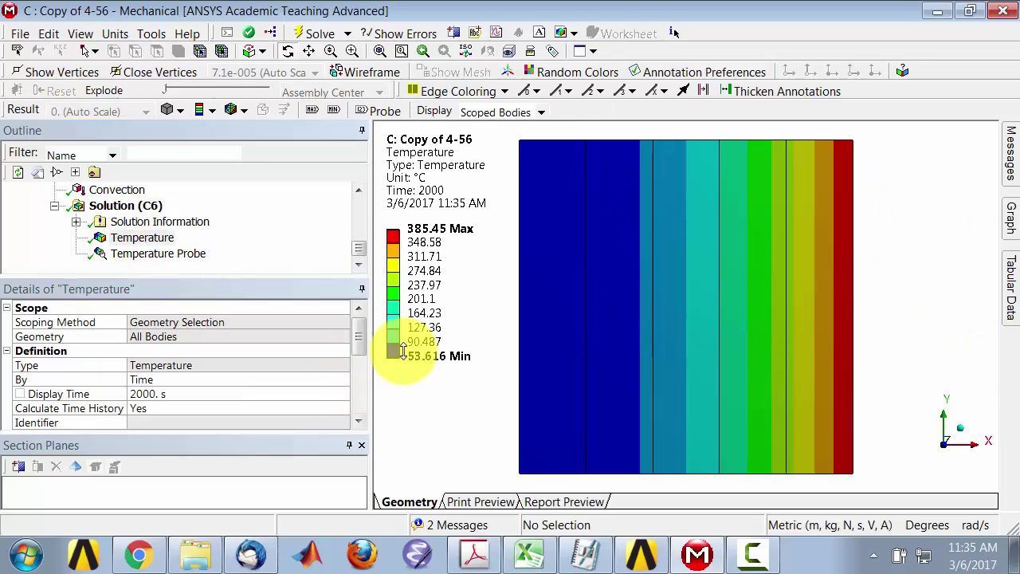
pyautogui.click(164, 395)
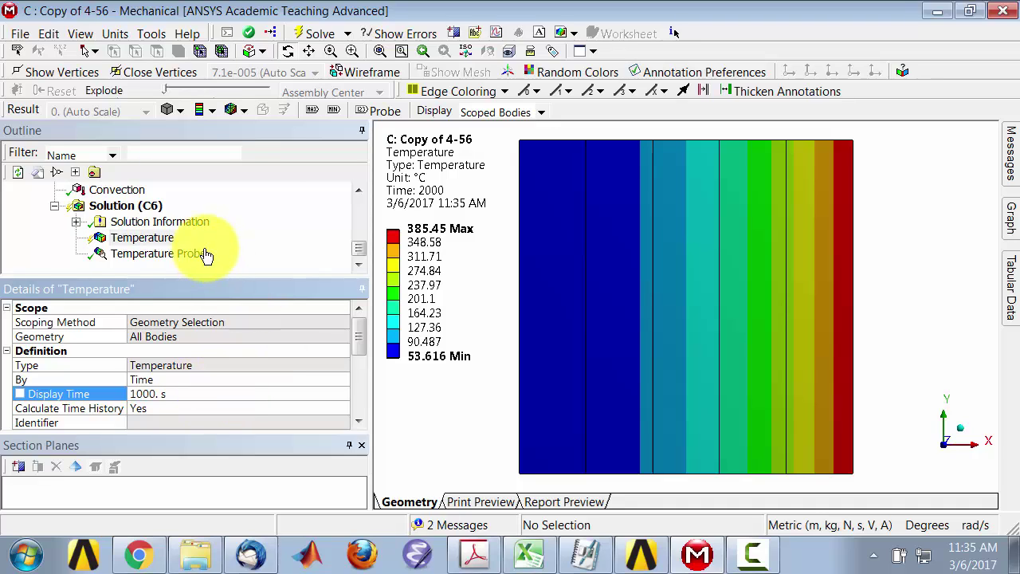
pyautogui.rightClick(146, 237)
pyautogui.click(191, 268)
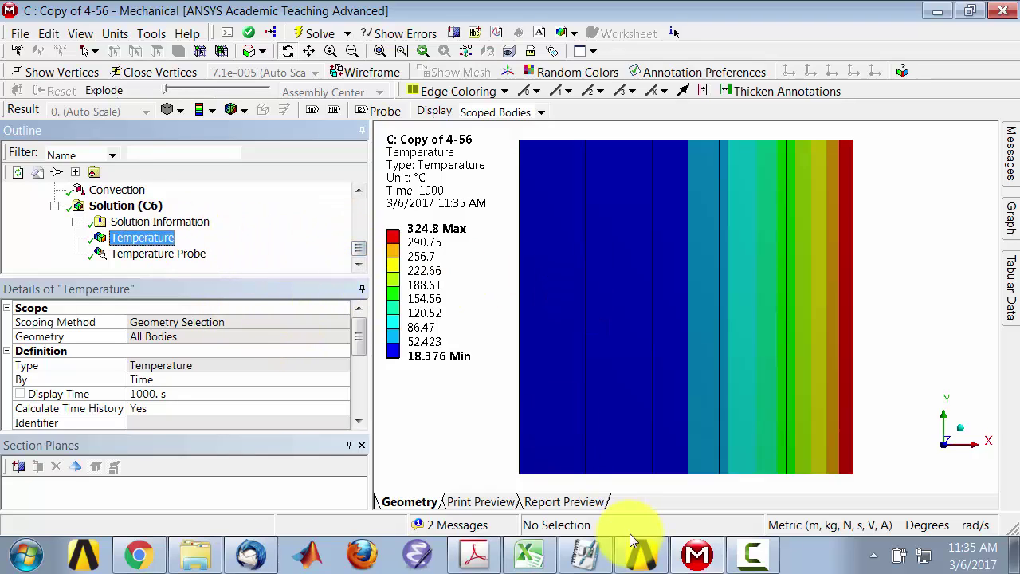
# - Switch to Workbench, check the Beta Options setting under the Appearance options and cancel without changes
pyautogui.click(642, 556)
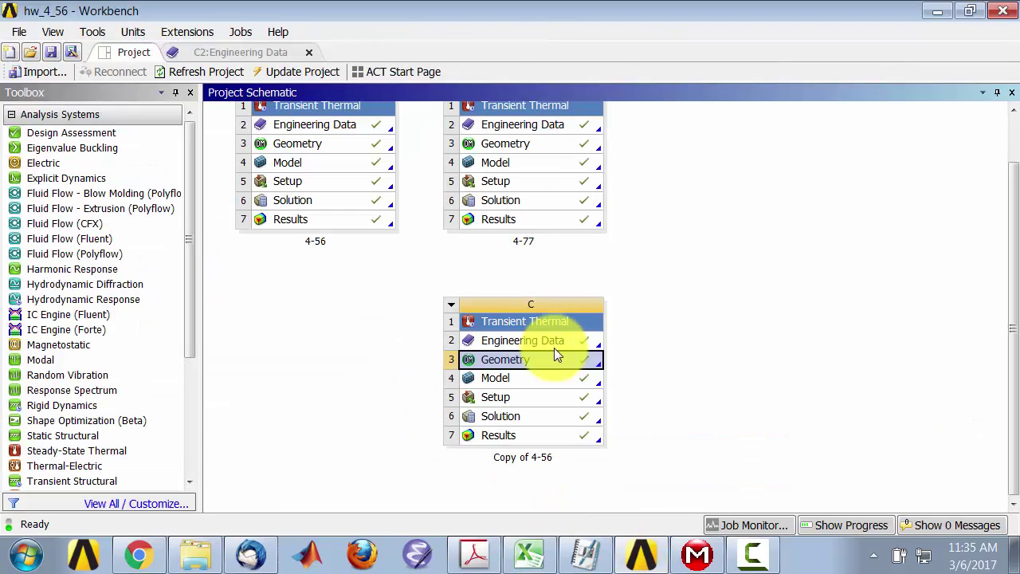
pyautogui.click(92, 32)
pyautogui.click(134, 144)
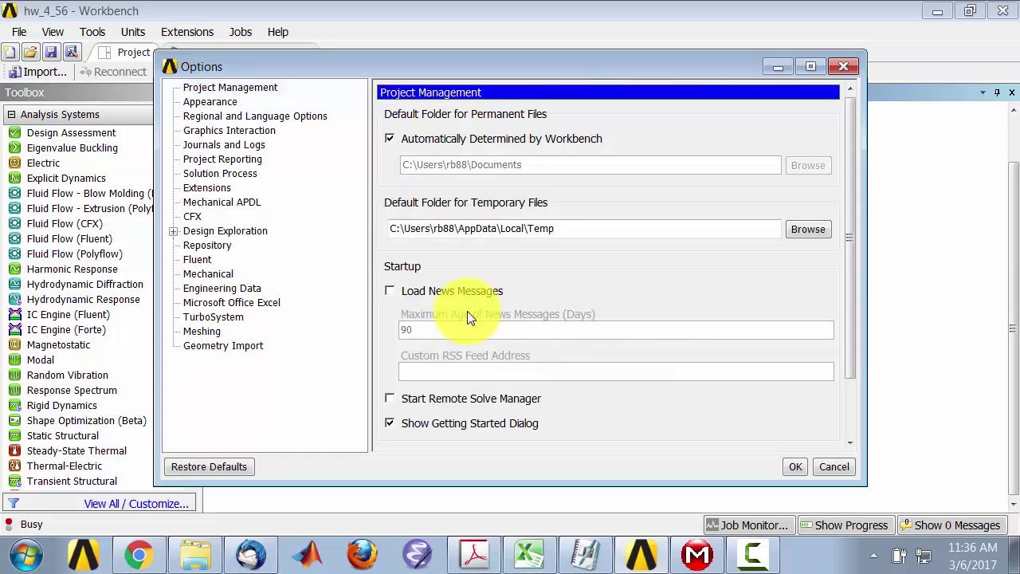
pyautogui.click(209, 103)
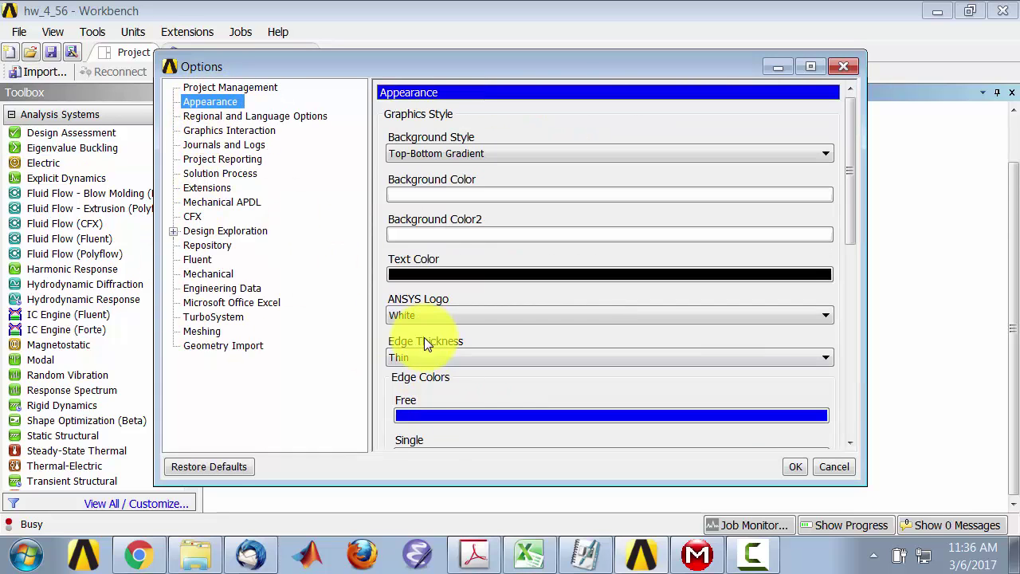
pyautogui.scroll(-10, 859, 233)
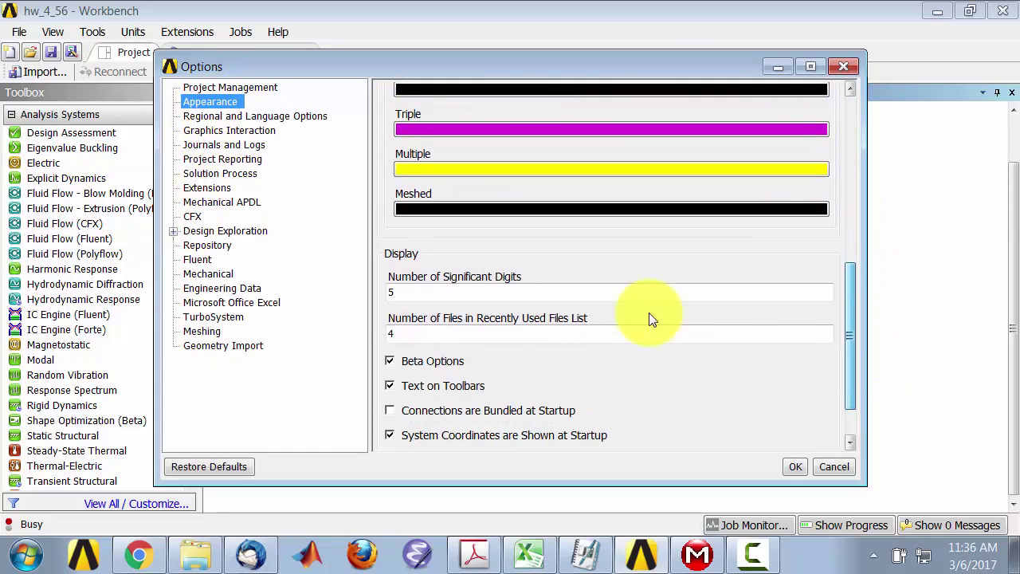
pyautogui.click(834, 468)
# - Switch back to Mechanical and insert a Symmetry object under Model (C4)
pyautogui.click(696, 552)
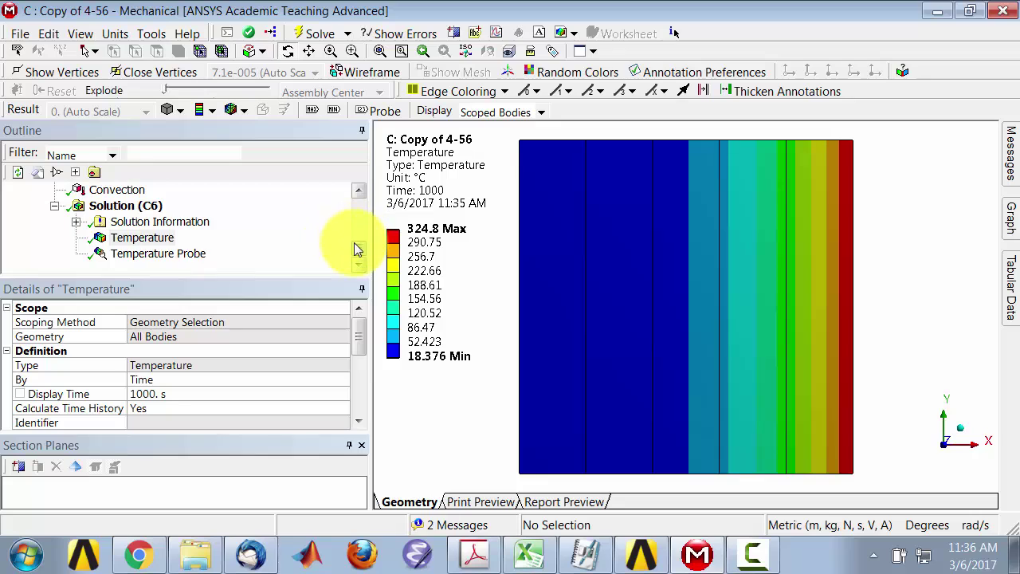
pyautogui.moveTo(356, 250); pyautogui.dragTo(358, 200)
pyautogui.click(75, 206)
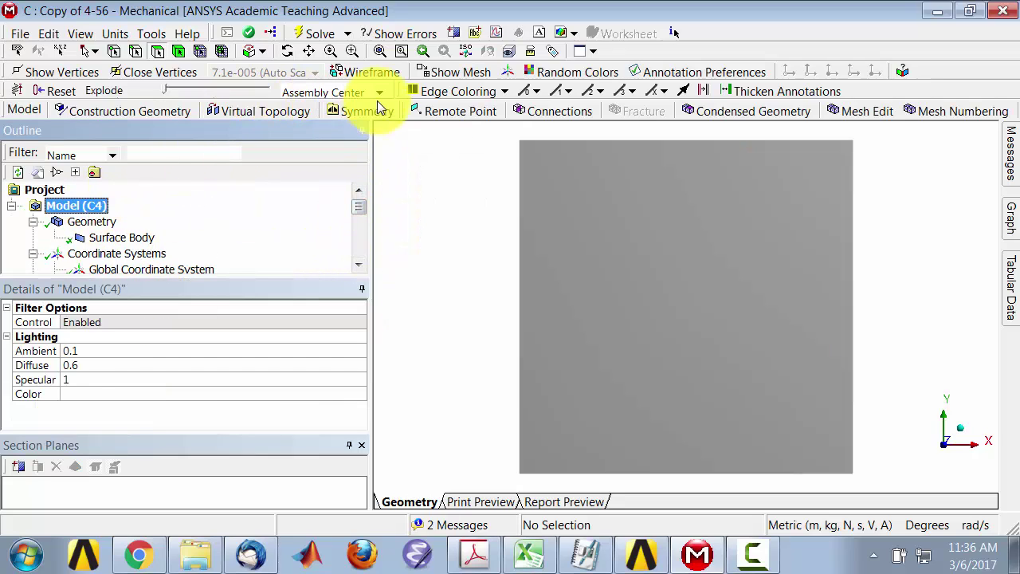
pyautogui.click(373, 112)
# - Set the Symmetry object's Graphical Expansion 1 type to 2D AxiSymmetric with Num Repeat 28
pyautogui.click(271, 338)
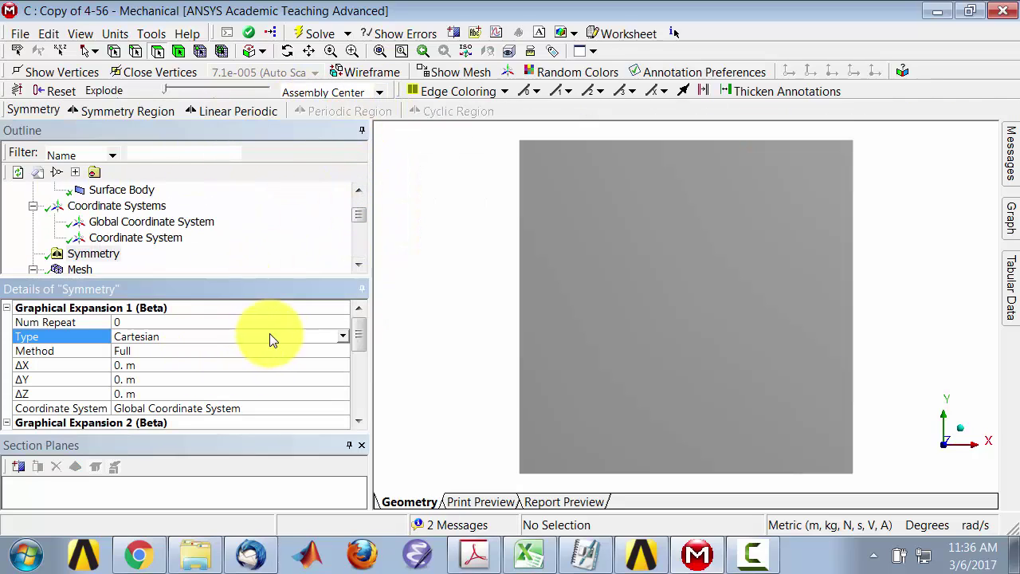
pyautogui.click(342, 335)
pyautogui.click(307, 373)
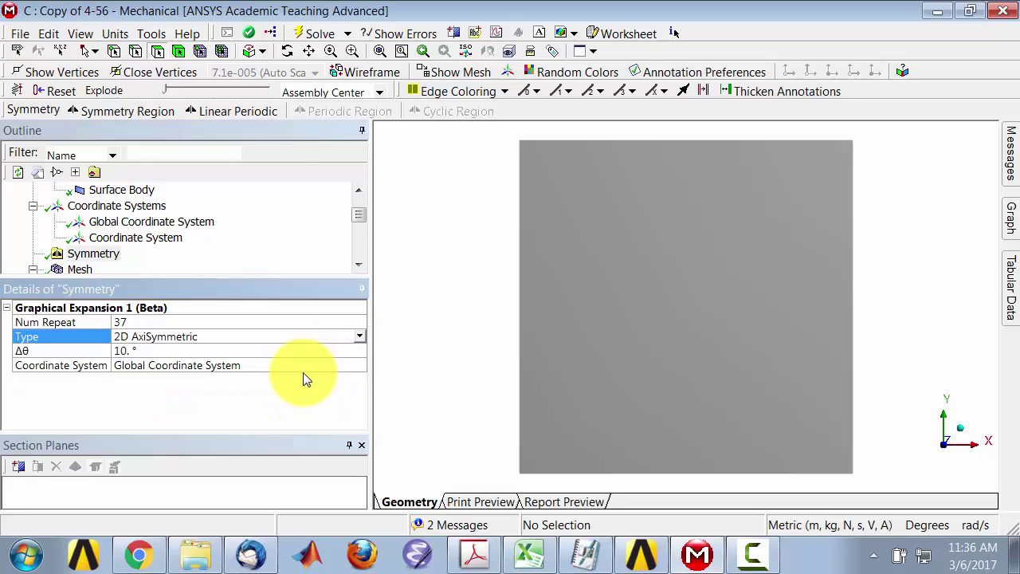
pyautogui.click(135, 323)
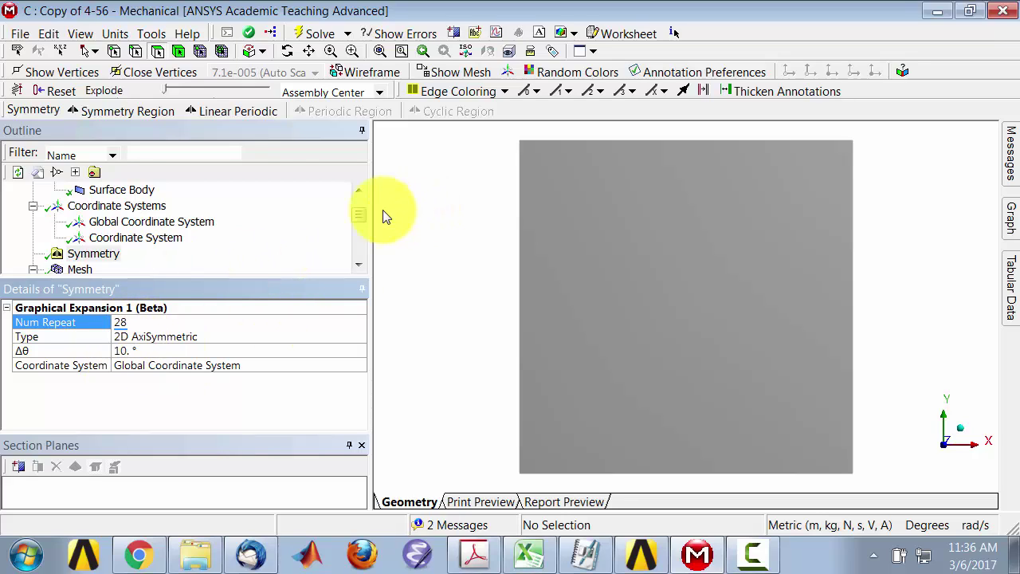
# - Display the expanded Temperature result at 1000 s in isometric view with the whole partial cylinder in view
pyautogui.moveTo(360, 214); pyautogui.dragTo(365, 254)
pyautogui.click(144, 238)
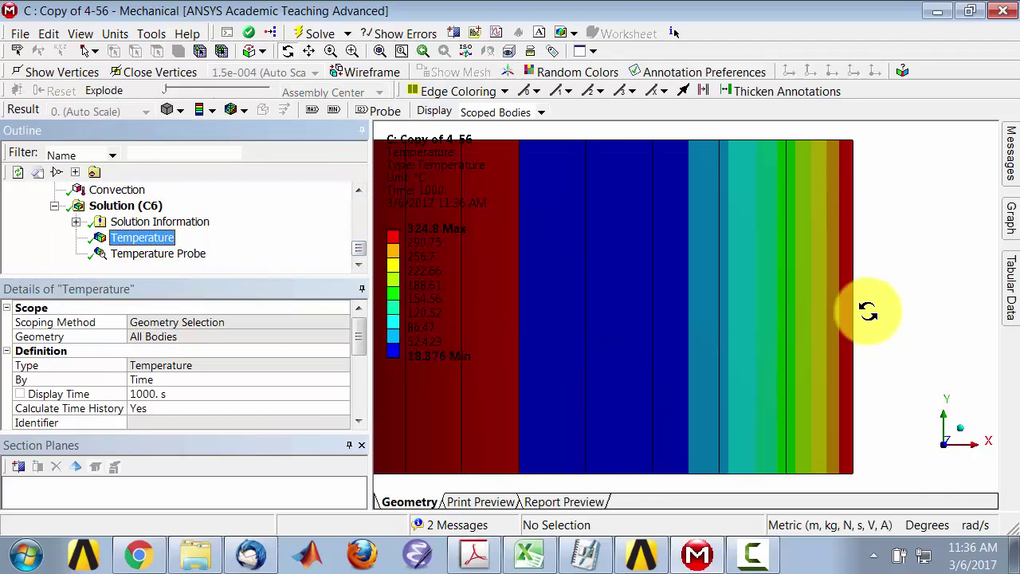
pyautogui.click(960, 431)
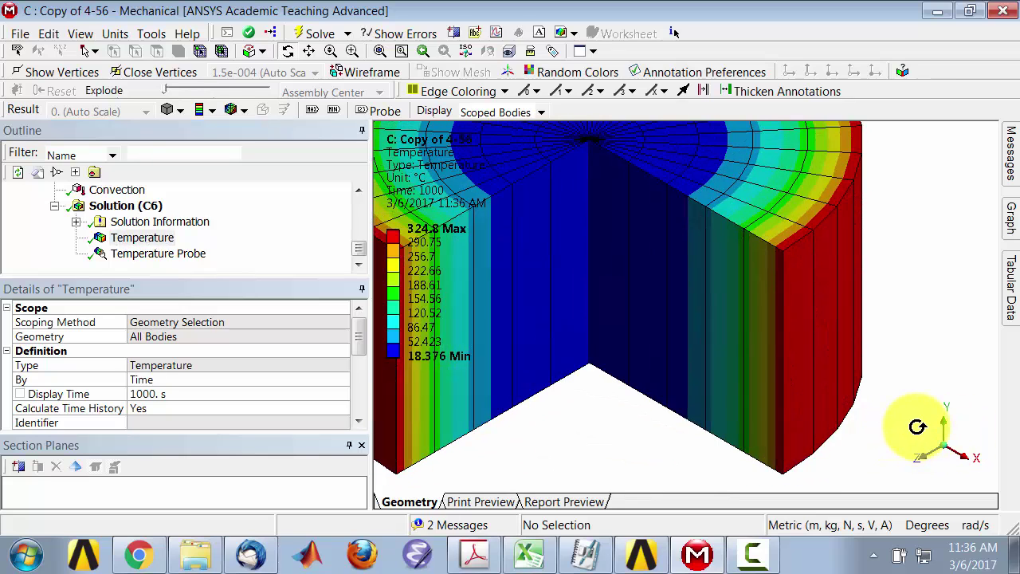
pyautogui.scroll(-4, 918, 426)
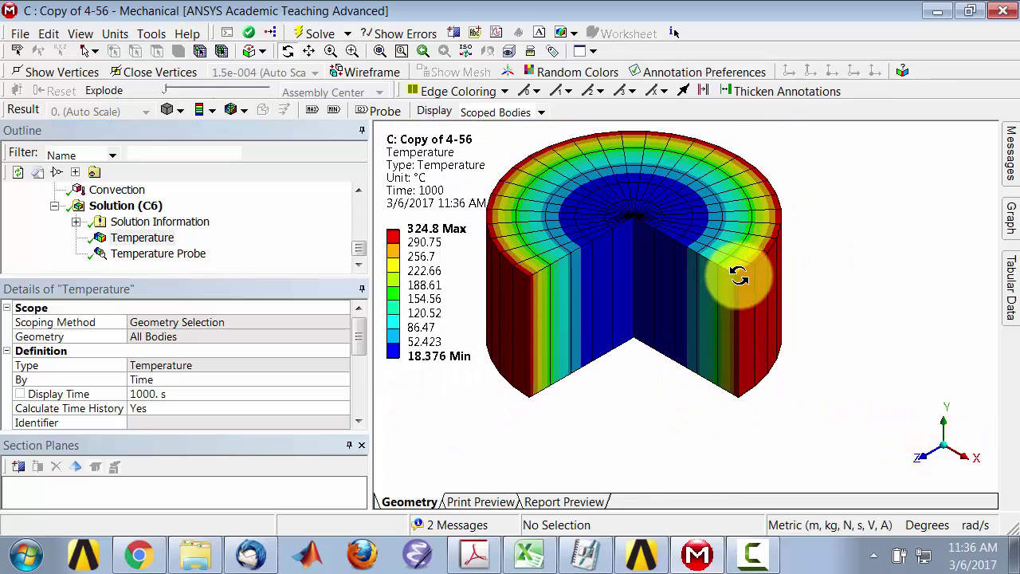